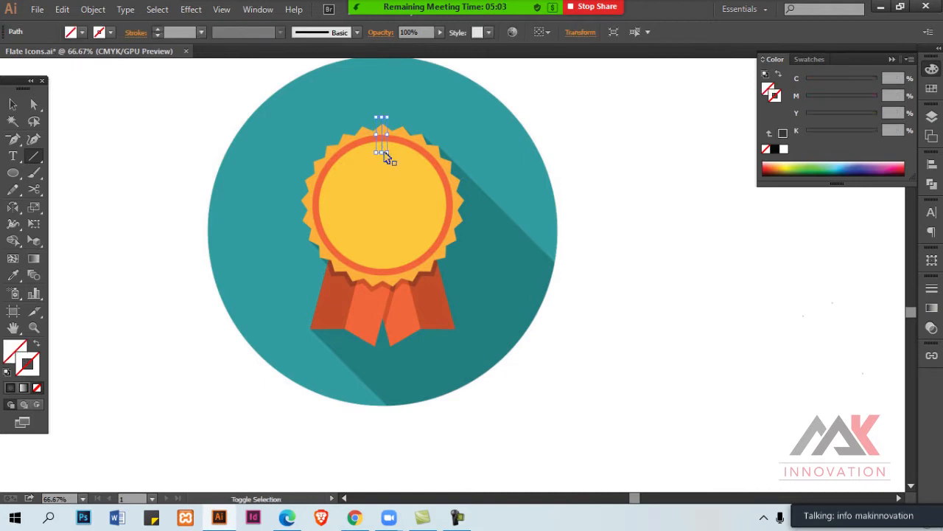
Step: Lock the linked award ribbon reference image in place
left_click(775, 149)
key("v")
left_click(650, 175)
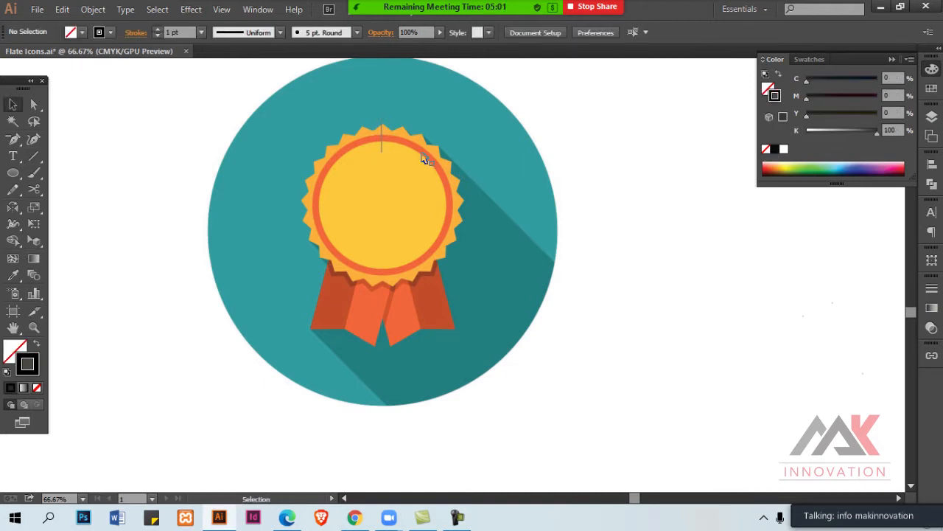
left_click(383, 145)
left_click(446, 204, "ctrl")
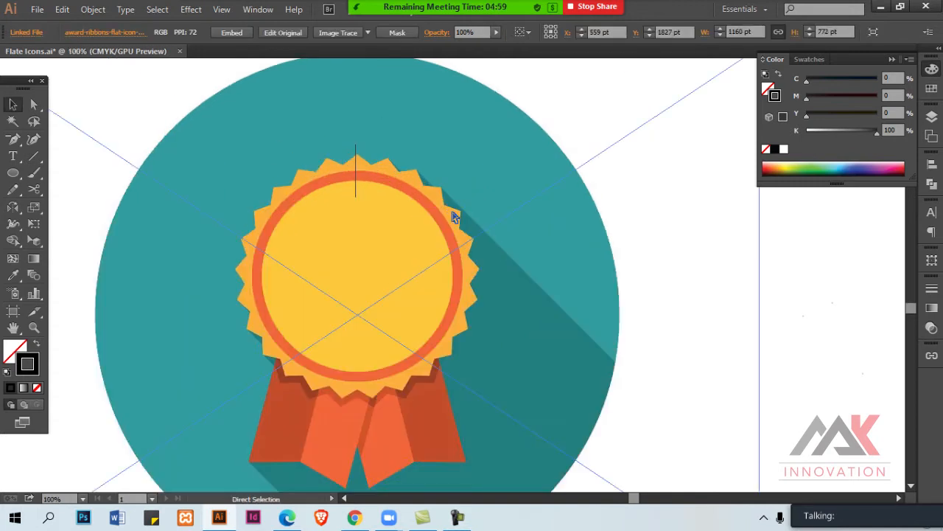
key("ctrl+2")
left_click_drag(380, 230, 476, 215)
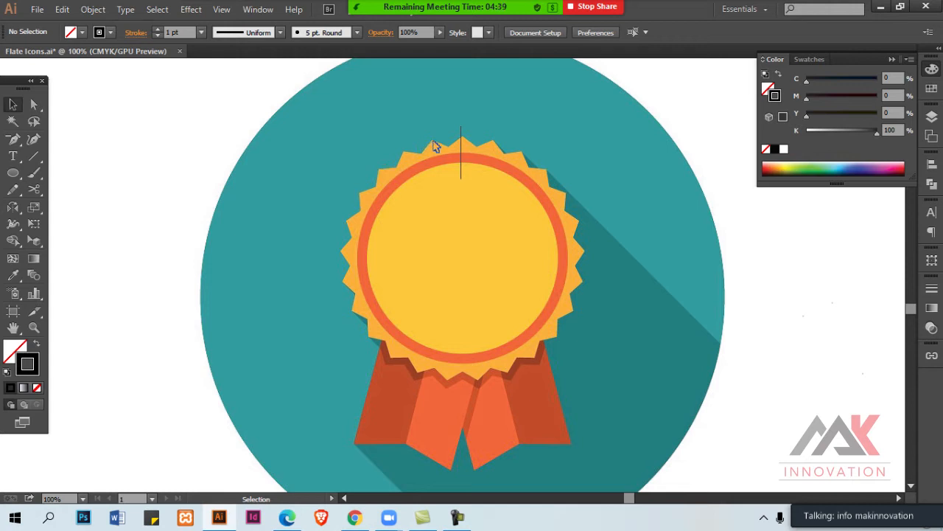
Step: Try a 25-point star with radii of 25 pt and 50 pt, enlarge it beside the badge, and delete it
left_click_drag(15, 172, 74, 240)
left_click(423, 216)
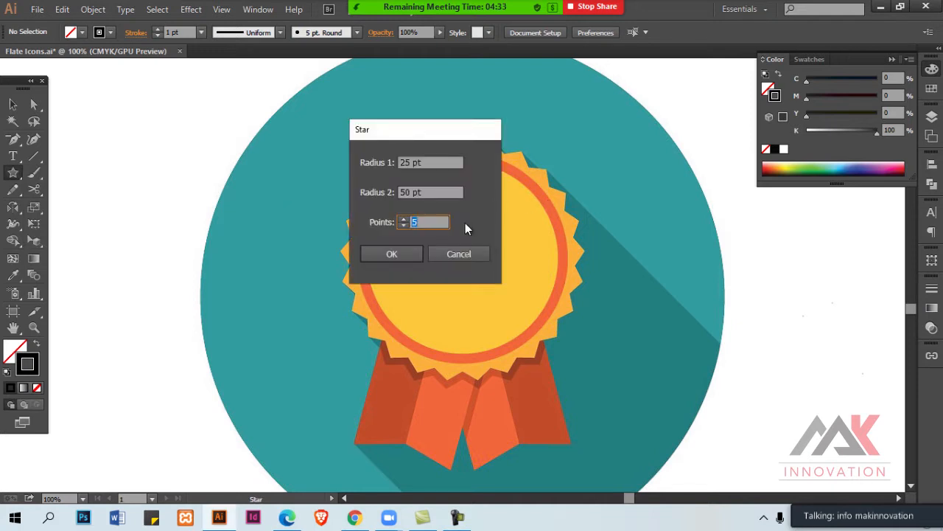
key("Return")
key("v")
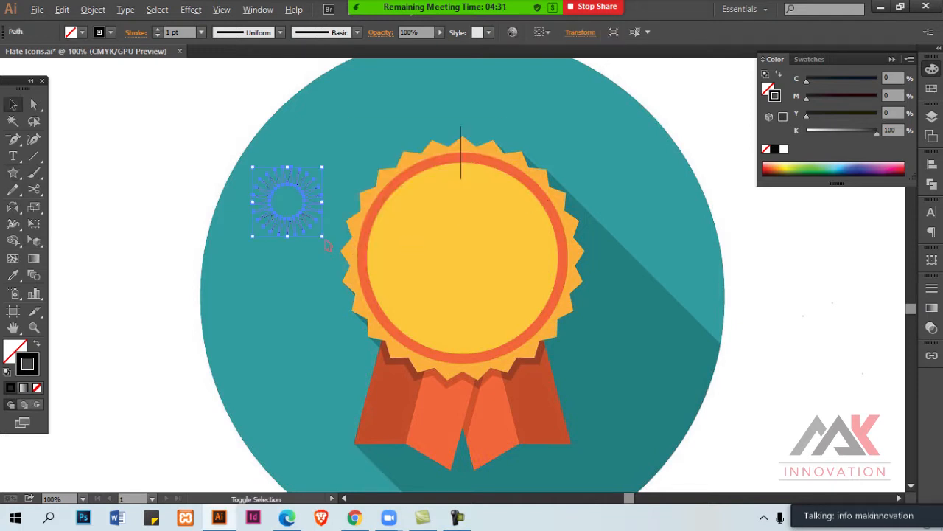
left_click_drag(327, 238, 424, 314)
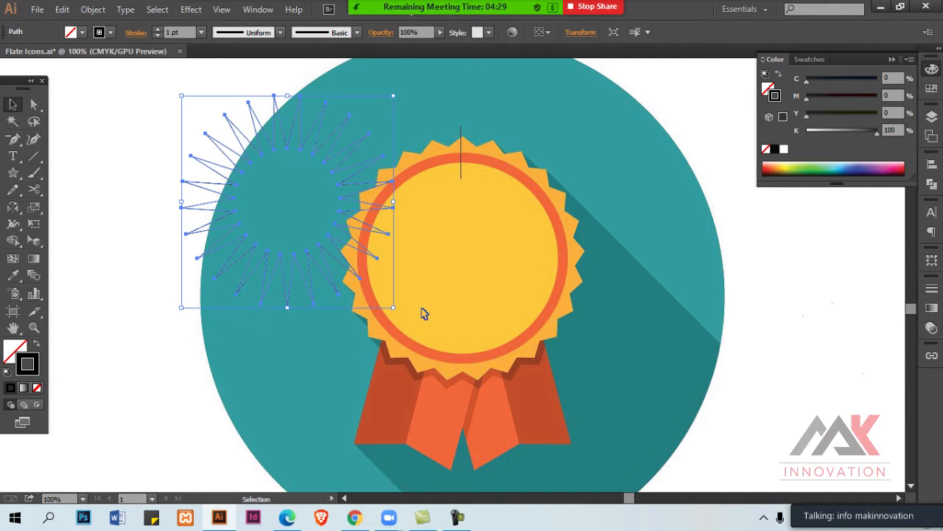
key("Delete")
Step: Try a 25-point star with radii of 15 pt and 50 pt beside the artwork, and undo it
mouse_move(16, 181)
left_mouse_down()
mouse_move(55, 185)
mouse_move(58, 169)
mouse_move(13, 177)
left_mouse_up()
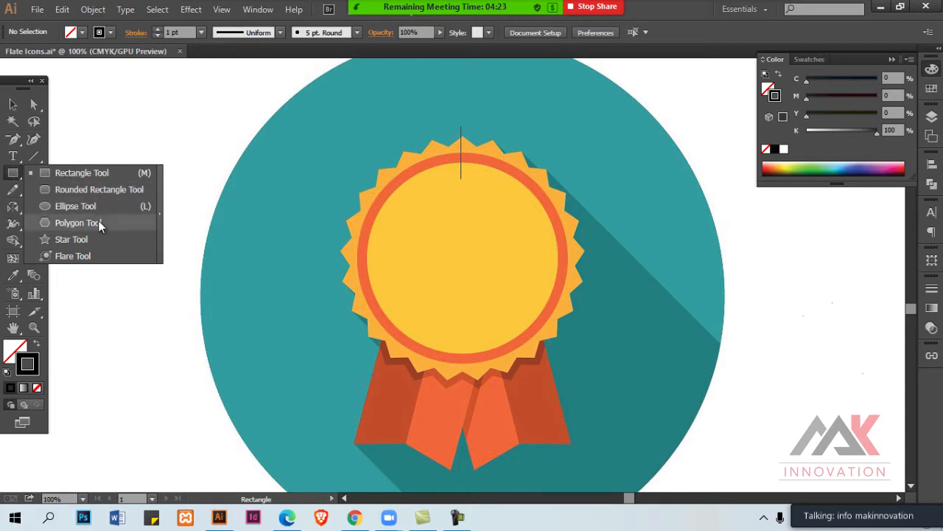
left_click_drag(96, 189, 87, 237)
key("ctrl+minus")
left_click_drag(374, 205, 307, 247)
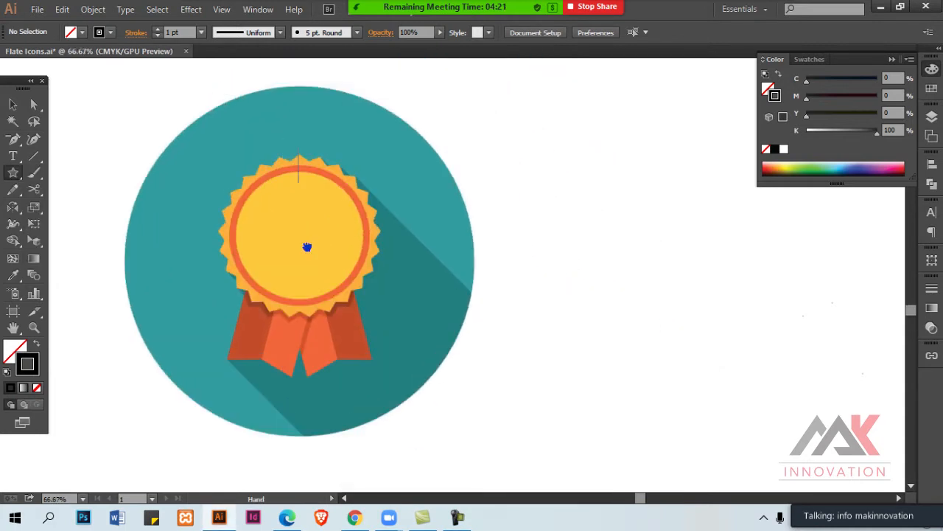
left_click(506, 210)
left_click_drag(445, 136, 535, 163)
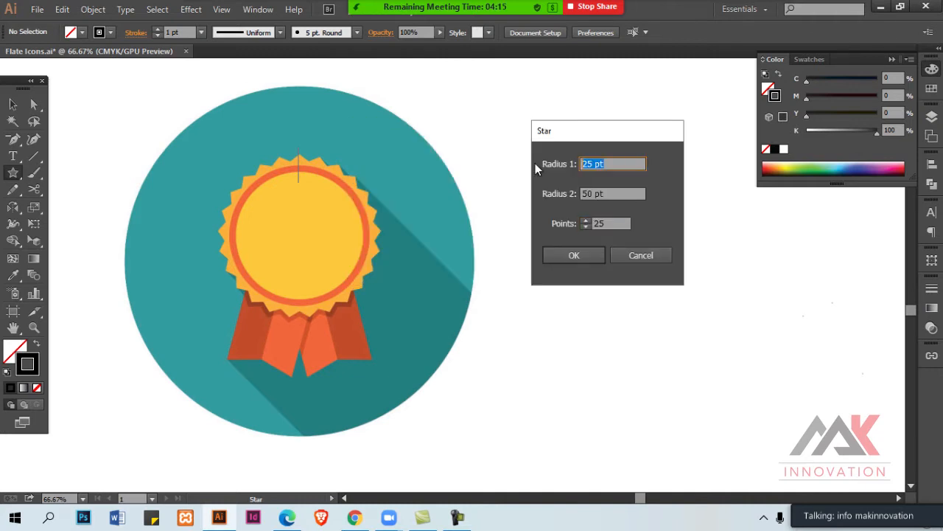
type("15")
key("Return")
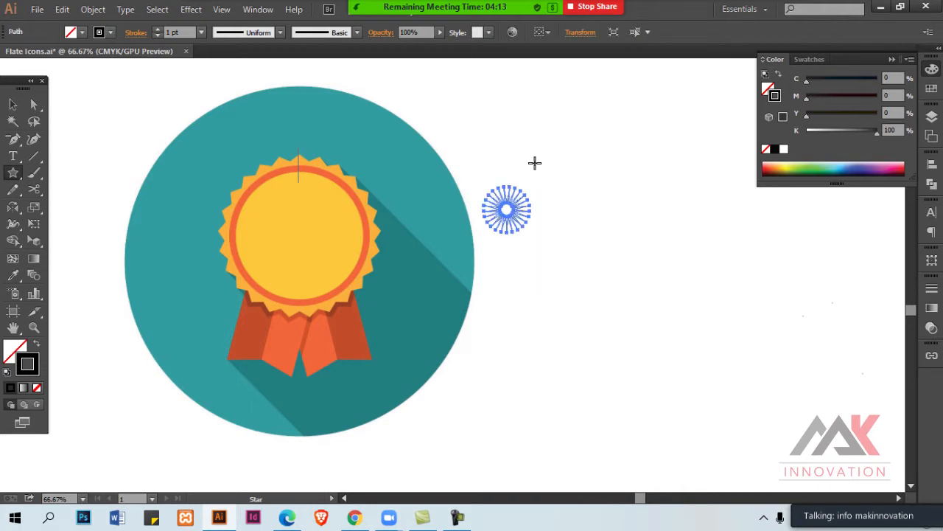
key("ctrl+z")
Step: Try a 25-point star with radii of 40 pt and 50 pt beside the artwork, and undo it
left_click(535, 163)
left_click_drag(608, 171, 481, 161)
type("40")
key("Return")
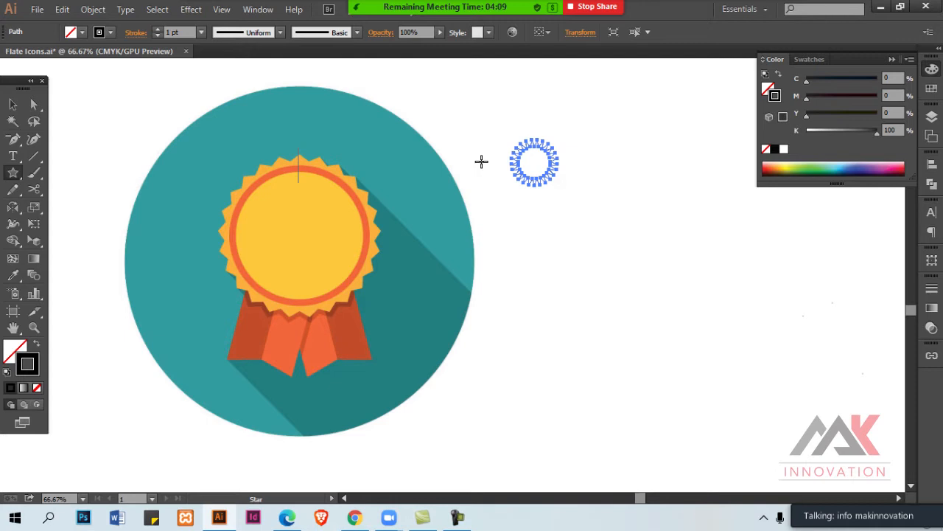
key("ctrl+z")
Step: Create a 25-point star with radii of 45 pt and 50 pt beside the artwork
left_click(533, 191)
left_click_drag(620, 166, 475, 163)
type("45")
key("Return")
key("ctrl+shift+a")
key("v")
Step: Enlarge the star and place it over the badge, scaling it to roughly the size of the toothed yellow edge
left_click_drag(531, 195, 629, 285)
left_click_drag(538, 101, 327, 154)
left_click_drag(417, 338, 394, 315)
left_click_drag(395, 148, 387, 157)
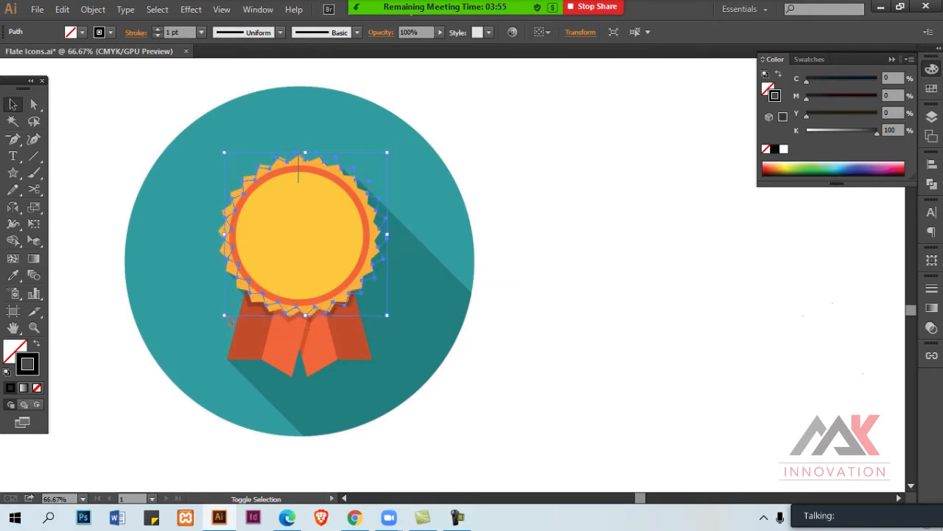
left_click_drag(226, 318, 231, 314)
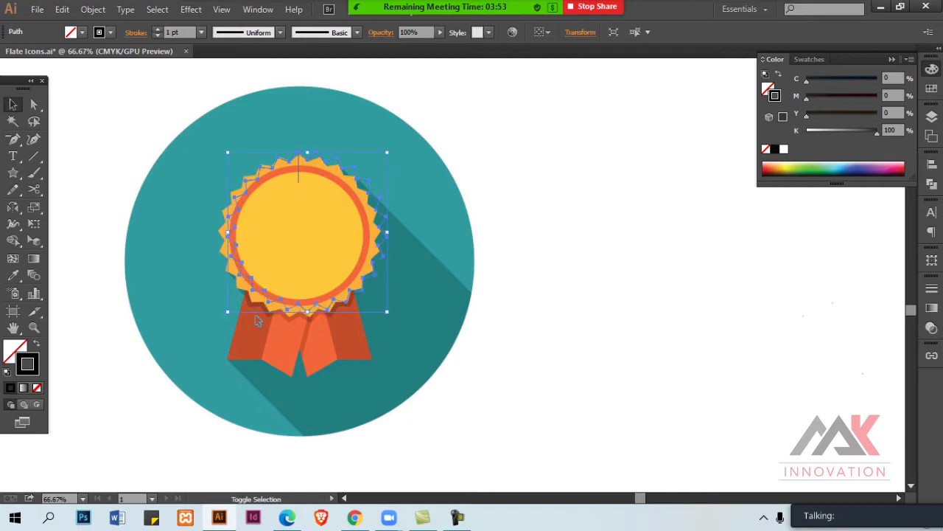
Step: Fine-tune the star's position, size and rotation so its points match the badge's toothed yellow edge
left_click(375, 287, "ctrl")
left_click_drag(479, 234, 522, 287)
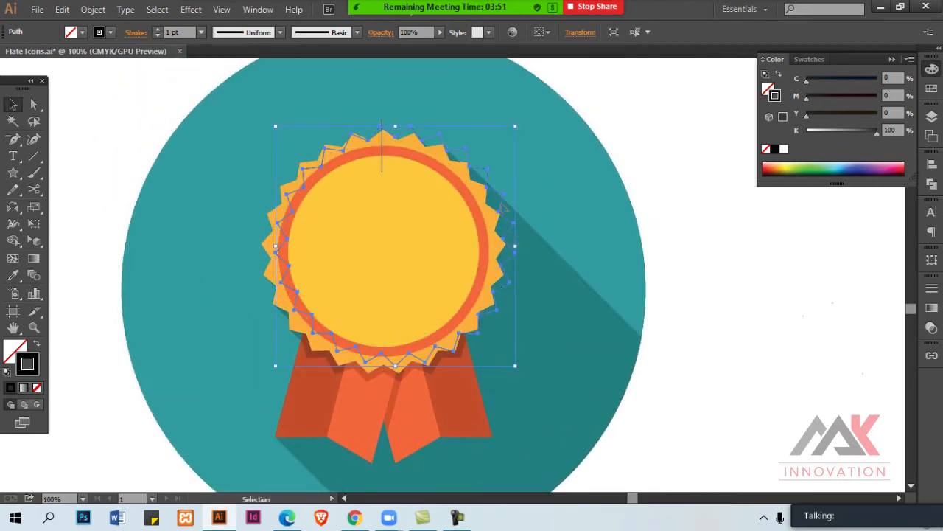
left_click_drag(501, 204, 476, 208)
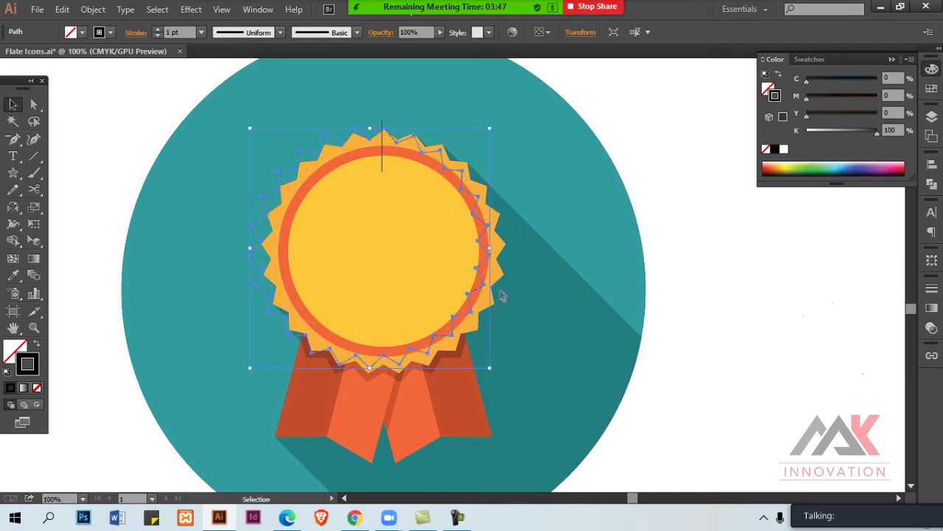
left_click_drag(489, 370, 493, 373)
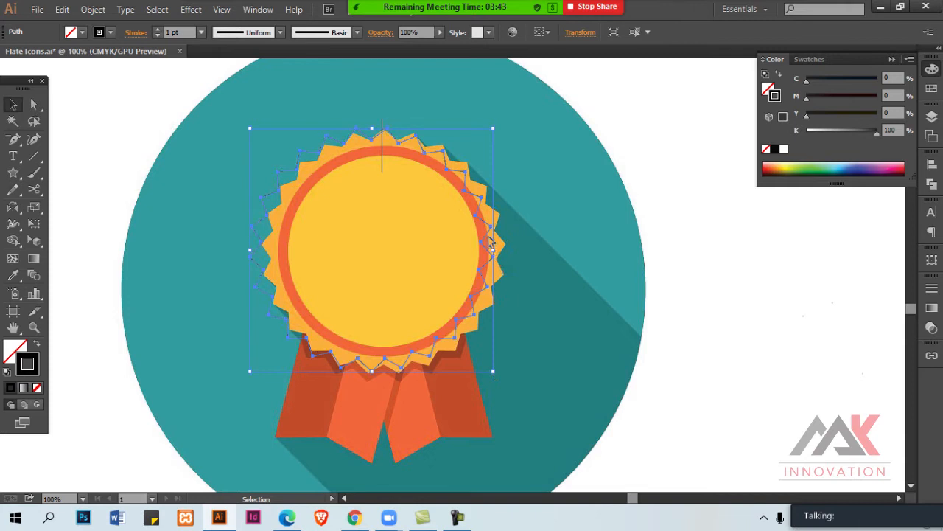
left_click_drag(494, 236, 502, 238)
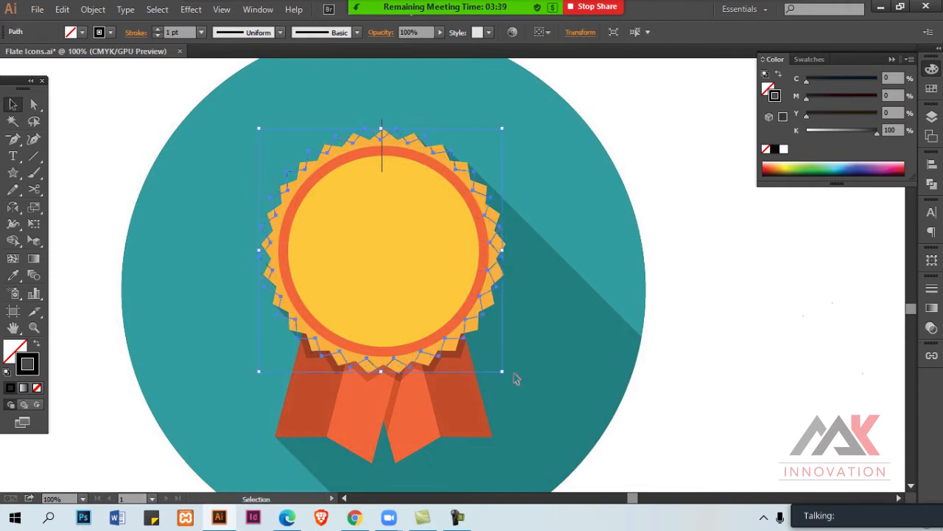
left_click_drag(508, 375, 458, 351)
Step: Lengthen the vertical guide line at the badge's top from its center and refine the star outline's fit
left_click(382, 147)
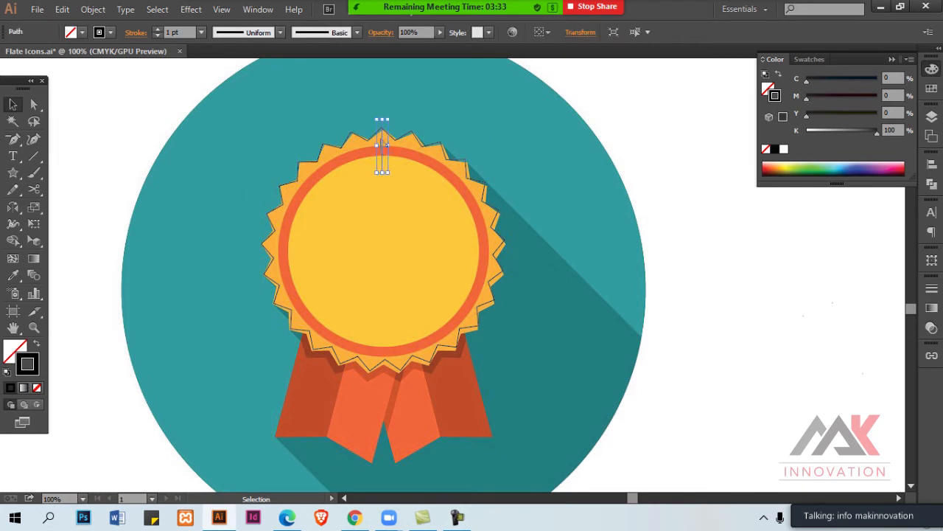
left_click_drag(382, 176, 382, 193)
key("ctrl+shift+a")
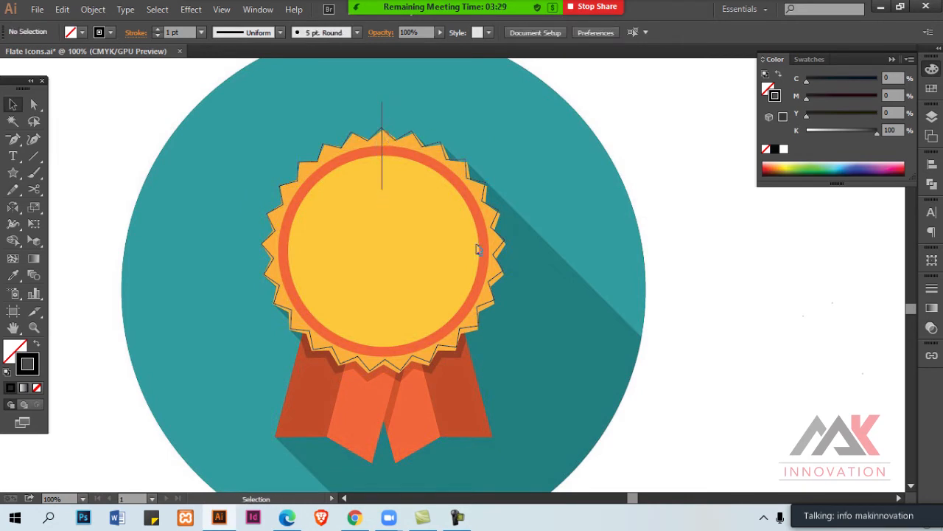
left_click(494, 295)
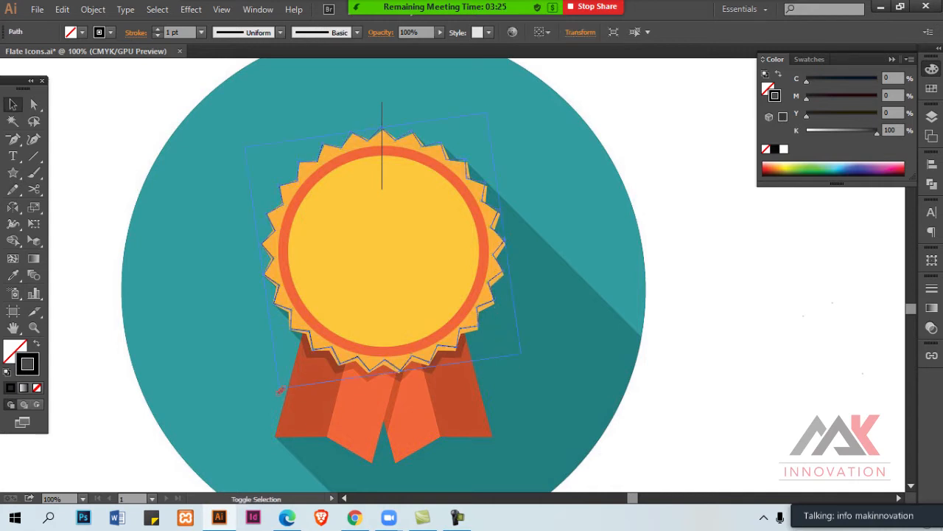
key("ctrl+shift+a")
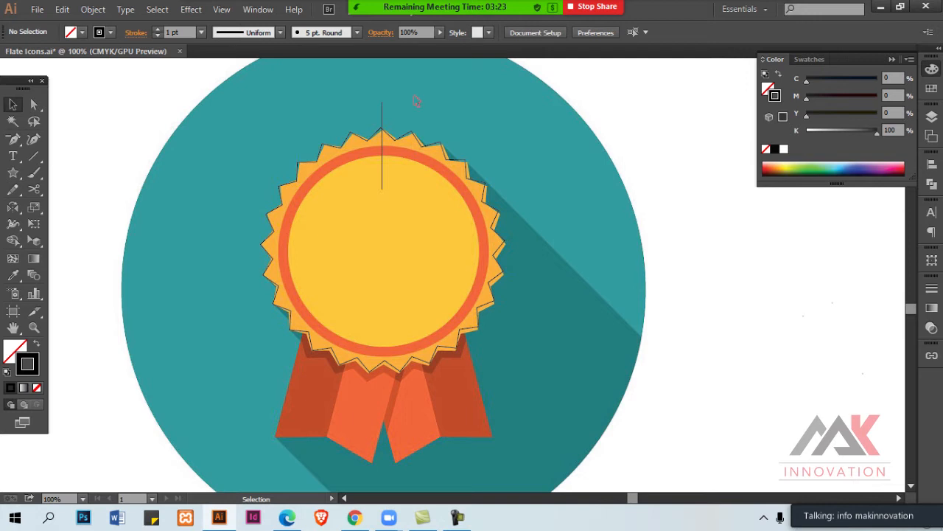
Step: Try another 25-point star with radii of 45 pt and 50 pt beside the badge, enlarge it, and delete it
left_click(12, 172)
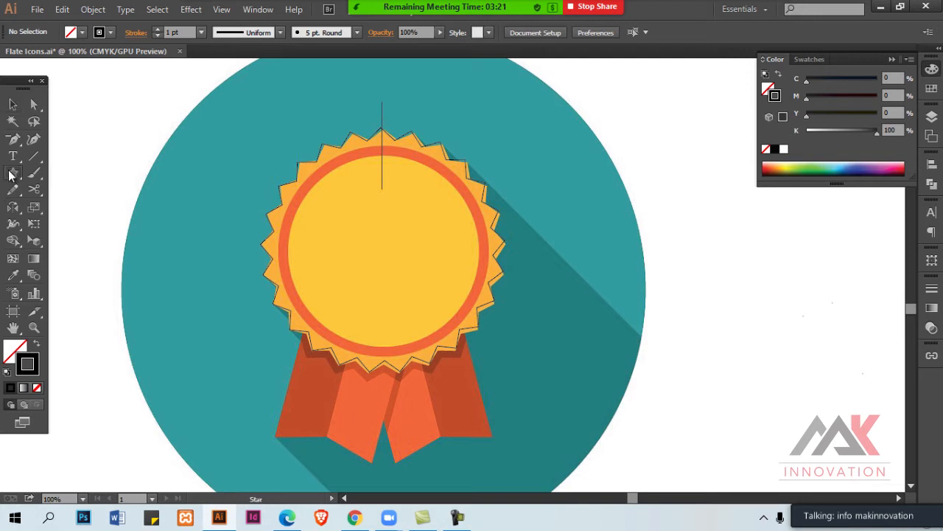
left_click(627, 213)
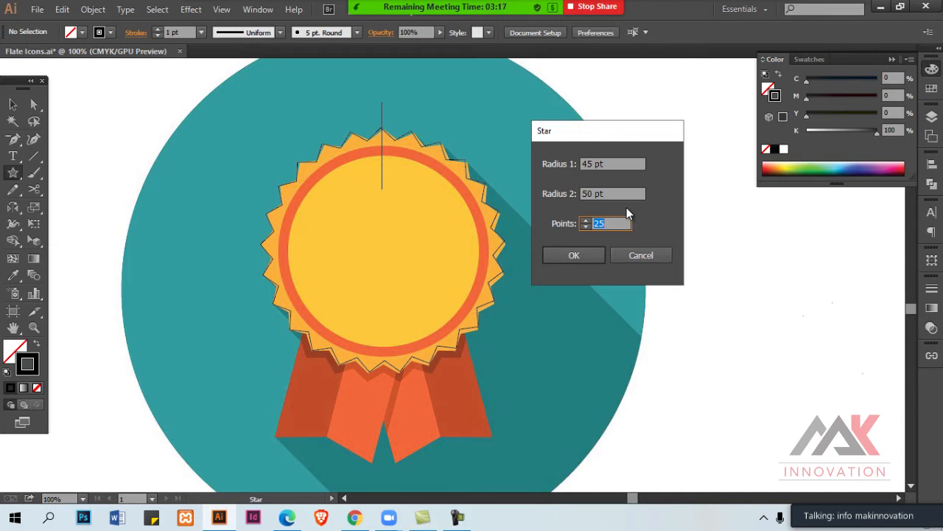
left_click(622, 163)
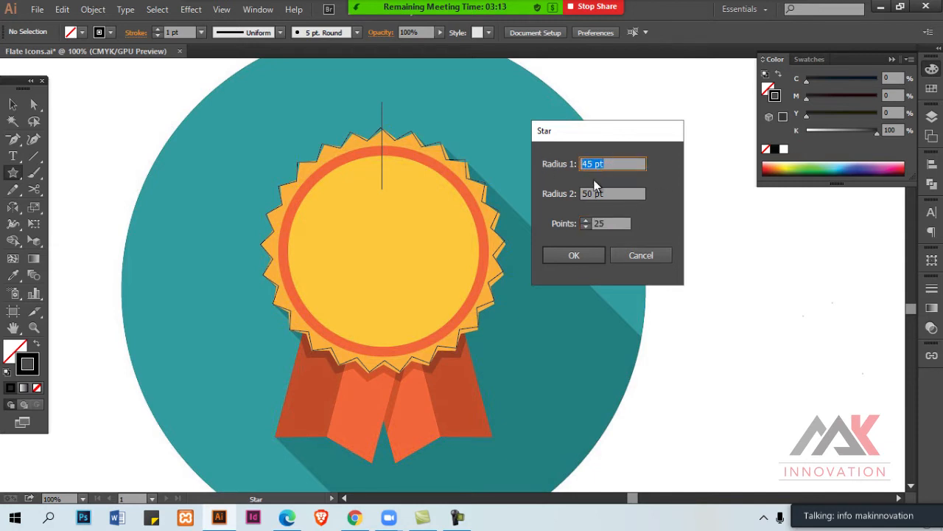
left_click(610, 193)
left_click(599, 225)
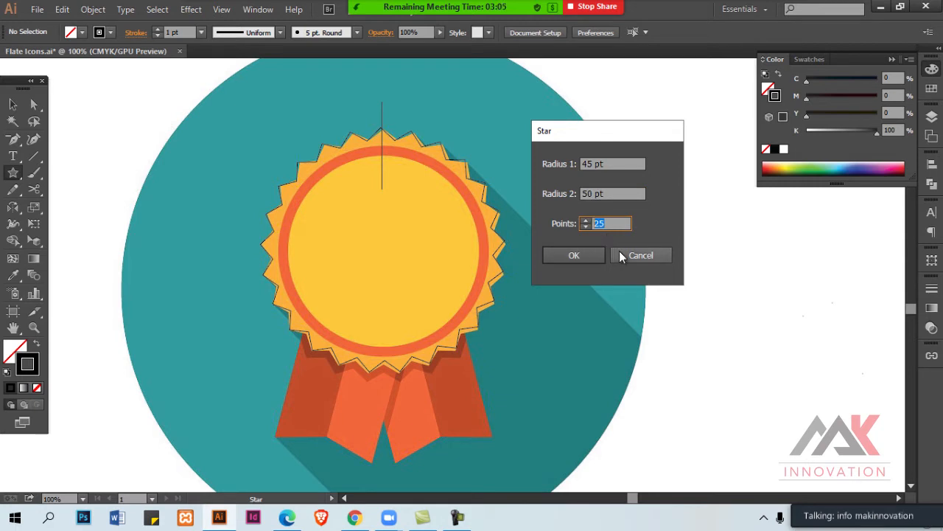
left_click(596, 256)
key("v")
left_click_drag(661, 243, 719, 300)
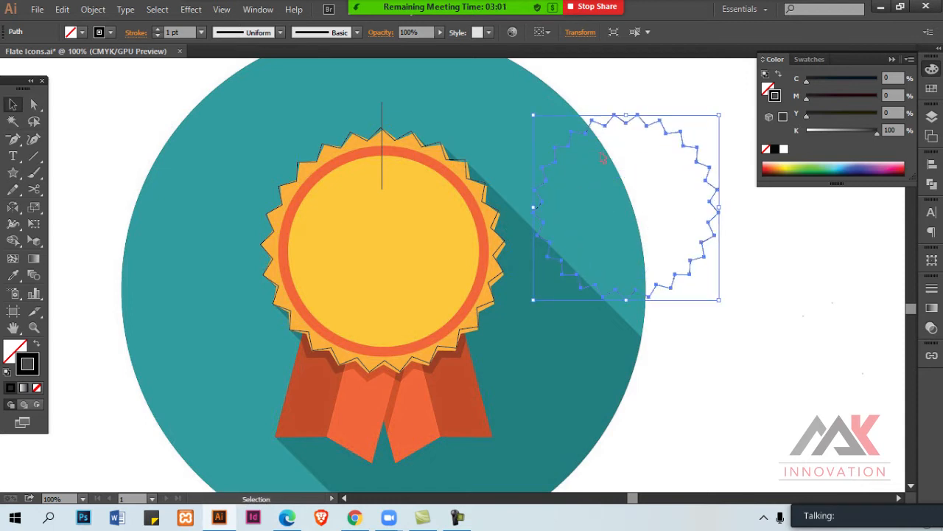
key("Delete")
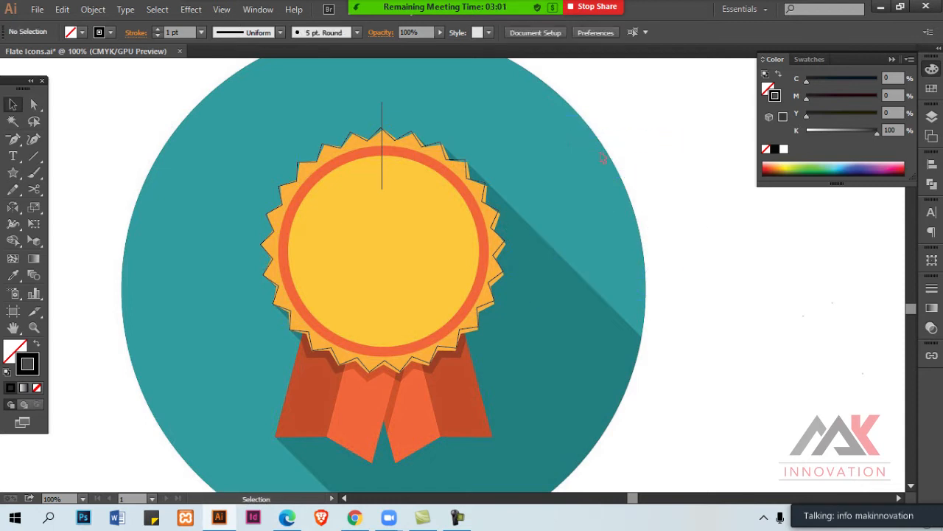
Step: Delete the vertical guide line and draw an unfilled circle over the badge at about the orange ring's size
left_click(384, 151)
key("Delete")
left_click_drag(13, 172, 73, 238)
key("l")
mouse_move(380, 261)
left_mouse_down()
mouse_move(468, 269)
mouse_move(477, 254)
left_mouse_up()
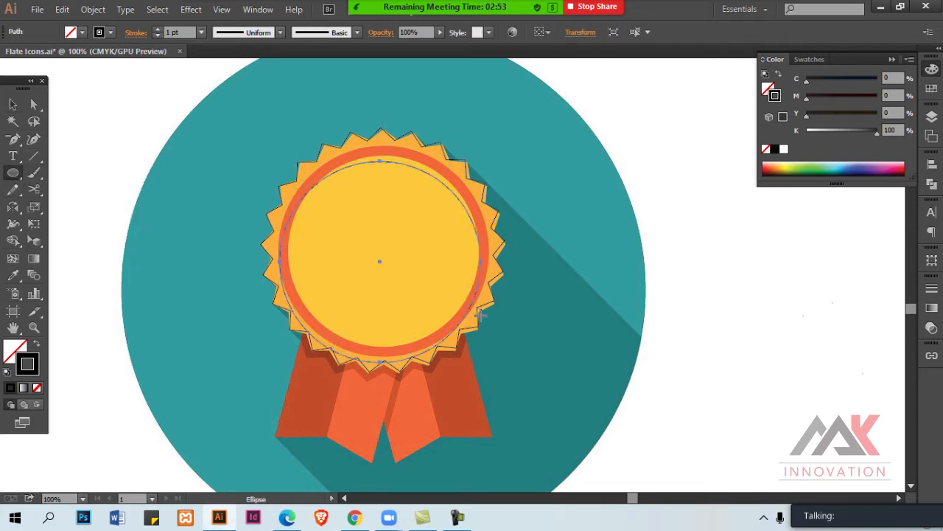
key("v")
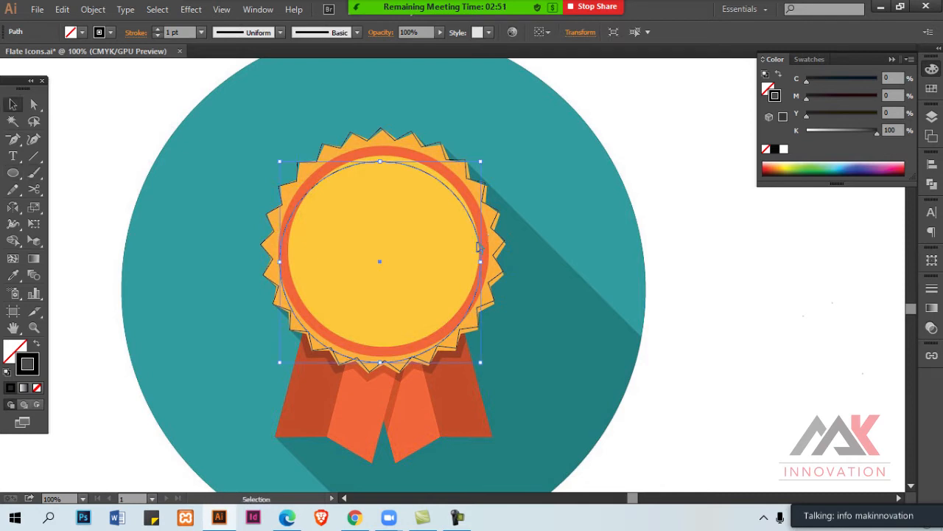
Step: Align the centers of the circle and the star outline horizontally and vertically
left_click(494, 225, "shift")
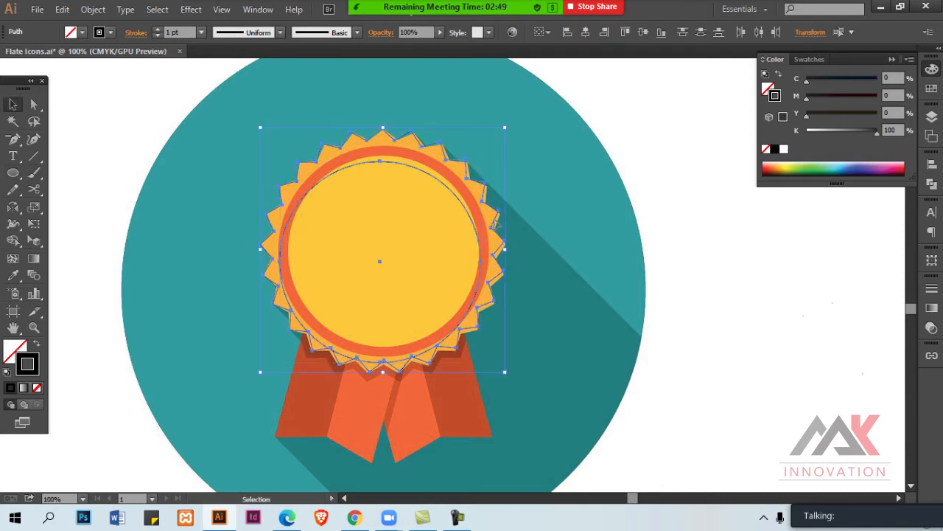
left_click(585, 32)
left_click(643, 31)
key("ctrl")
left_click(469, 145)
Step: Set the circle's stroke weight to 14 pt
left_click(436, 171)
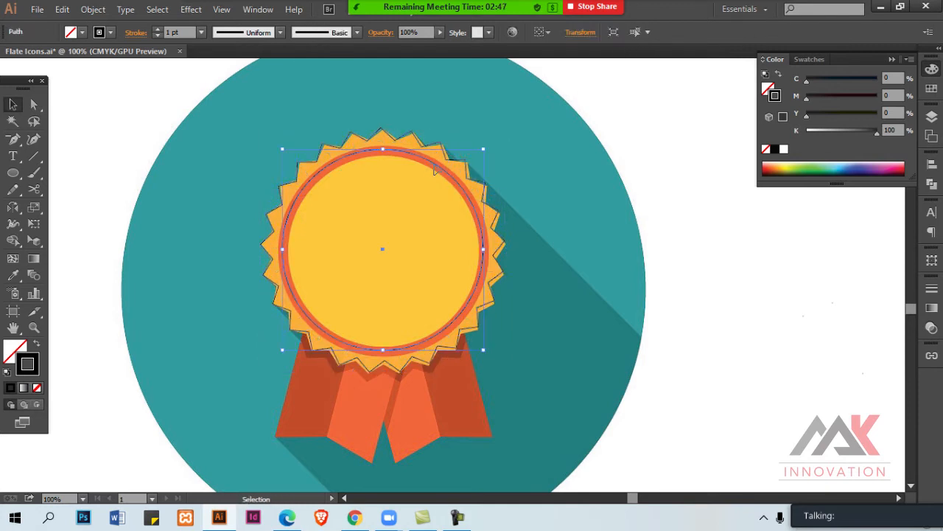
left_click(932, 288)
left_click(808, 289)
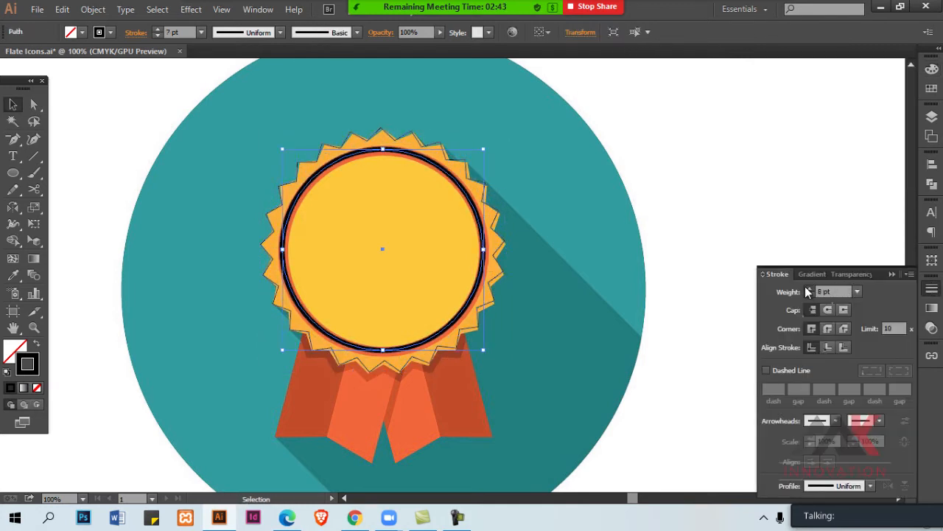
left_click(808, 289)
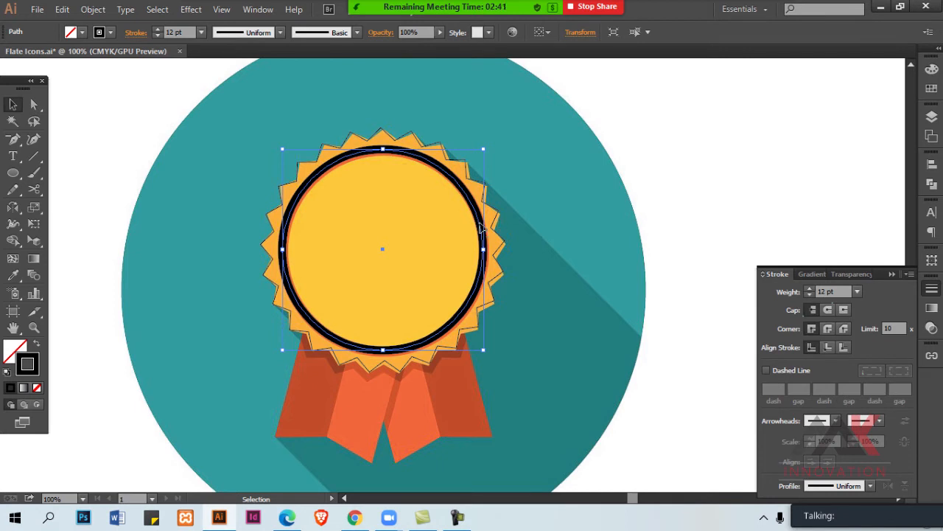
left_click(808, 288)
left_click(808, 288)
Step: Shrink the circle slightly to fit the orange ring and center it on the star outline again
left_click_drag(484, 149, 481, 151)
left_click(425, 149, "shift")
left_click(585, 31)
left_click(643, 31)
key("ctrl+shift+a")
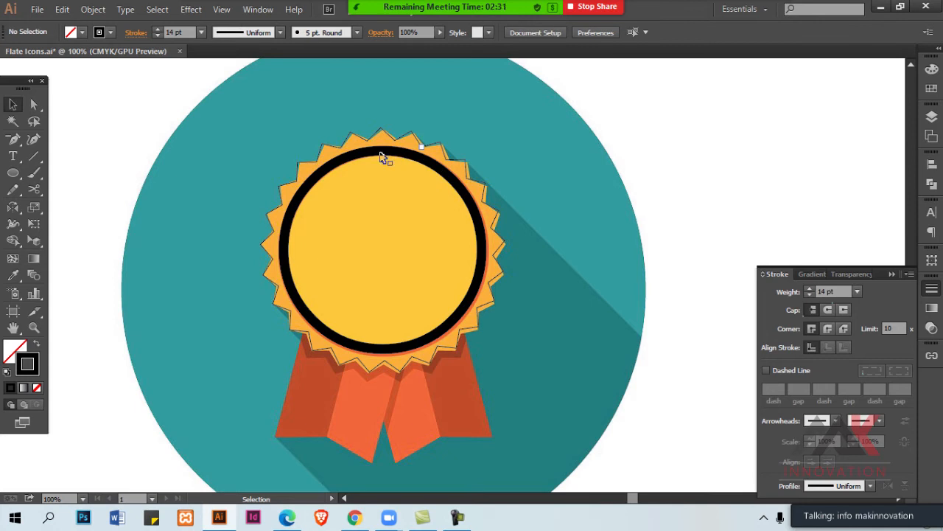
left_click(381, 153)
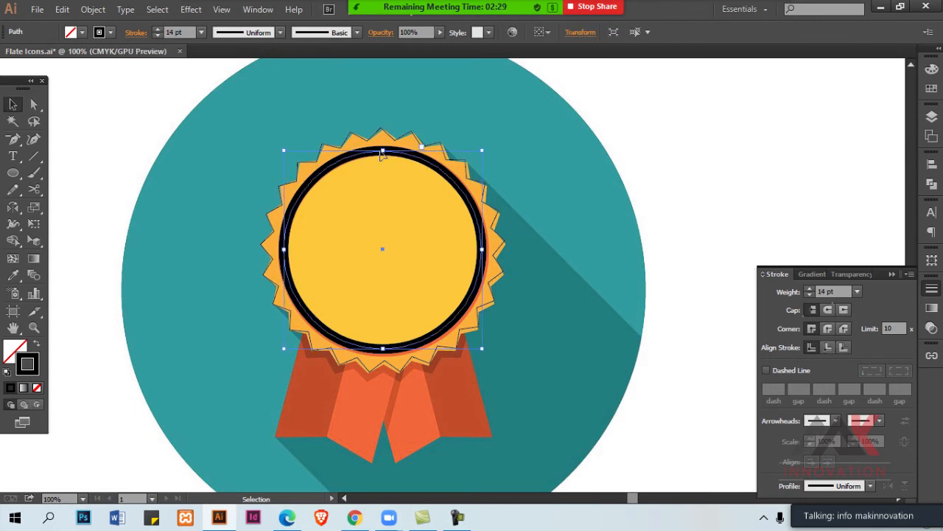
Step: Expand the 14 pt circle's stroke, then ungroup it and release the compound path into two separate circles
left_click(93, 9)
left_click(127, 155)
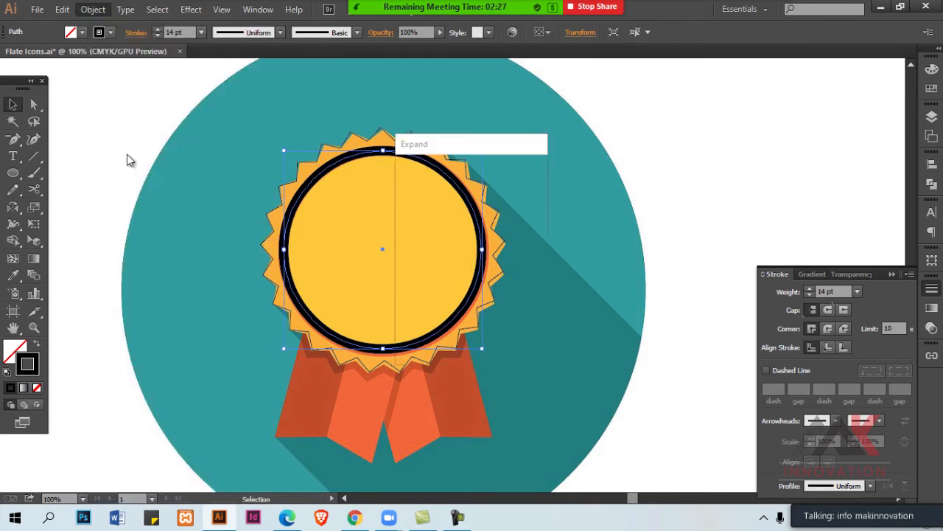
left_click(438, 335)
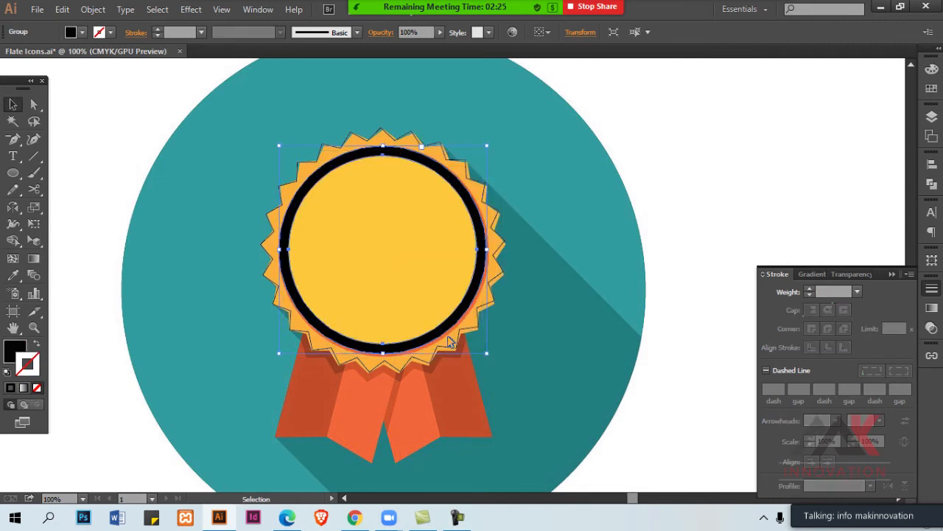
right_click(427, 168)
left_click(452, 247)
right_click(427, 161)
left_click(462, 241)
left_click(443, 212)
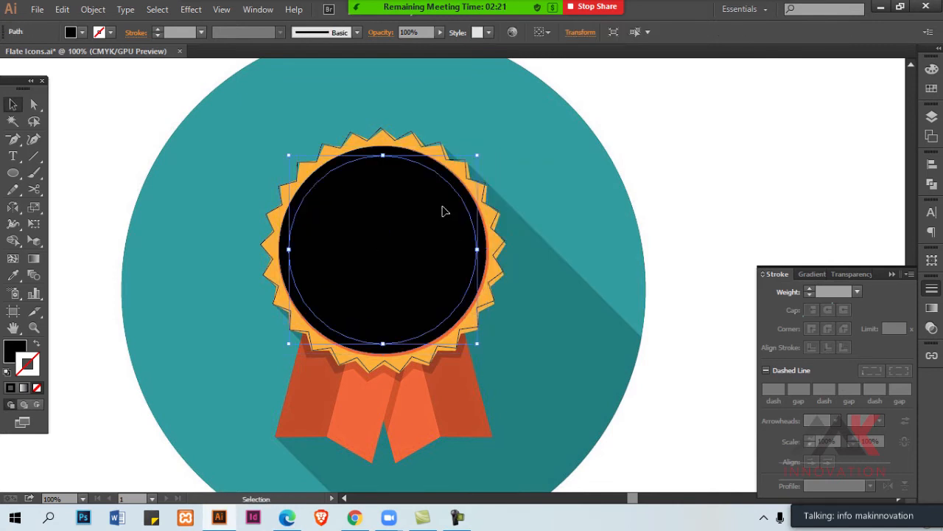
Step: Fill the inner circle with yellow using Y 100 and K 0
left_click(932, 70)
left_click(768, 88)
left_click_drag(807, 117, 584, 149)
Step: Fill the outer circle with orange using M 70, Y 100 and K 0
left_click(432, 164)
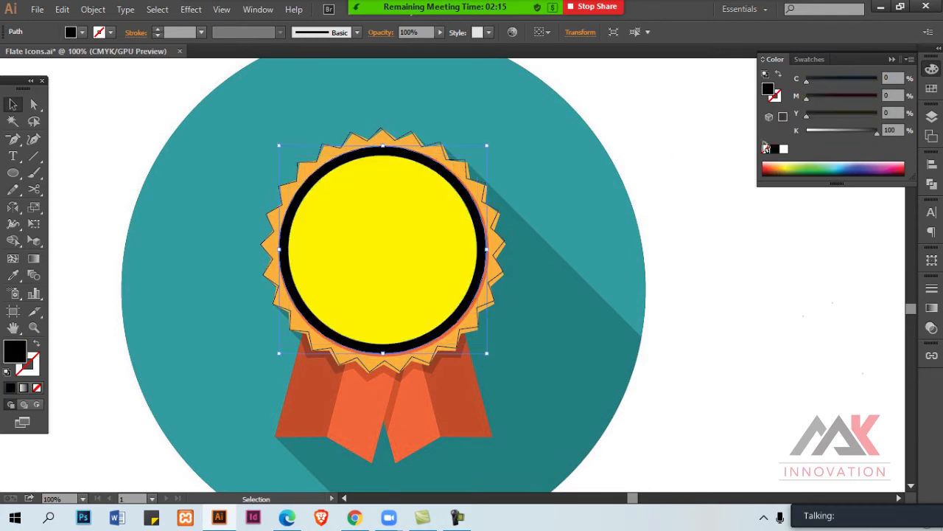
left_click_drag(862, 118, 859, 114)
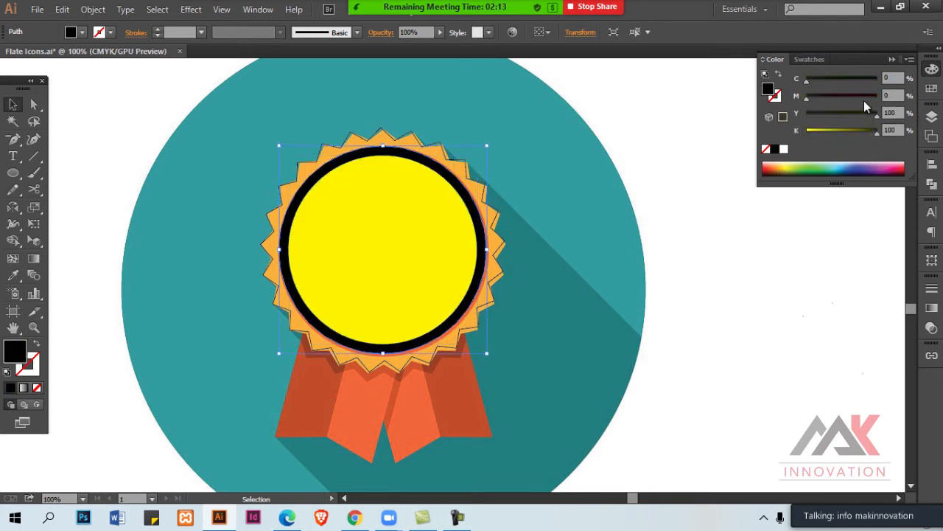
left_click(857, 100)
left_click_drag(862, 131, 720, 152)
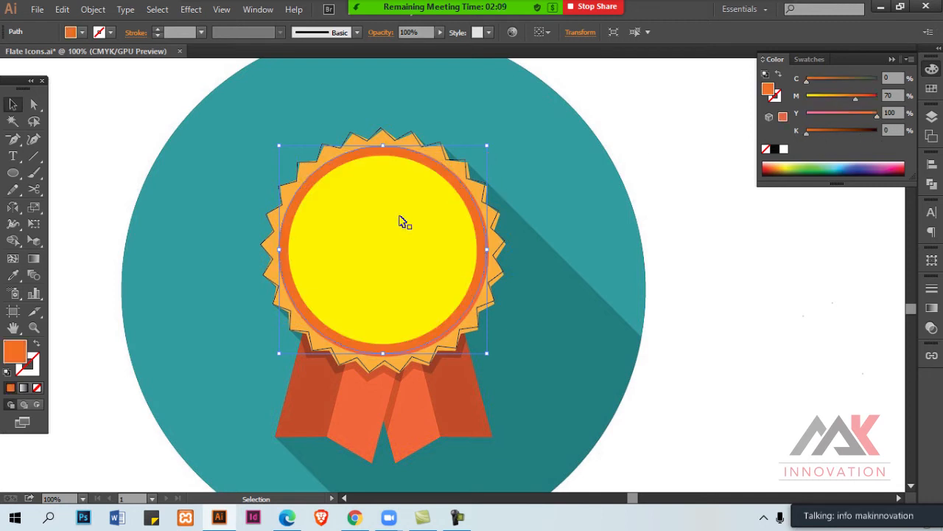
Step: Move both circles off the badge to its right and fill the inner one with the reference centre's sampled yellow
left_click_drag(435, 202, 713, 200)
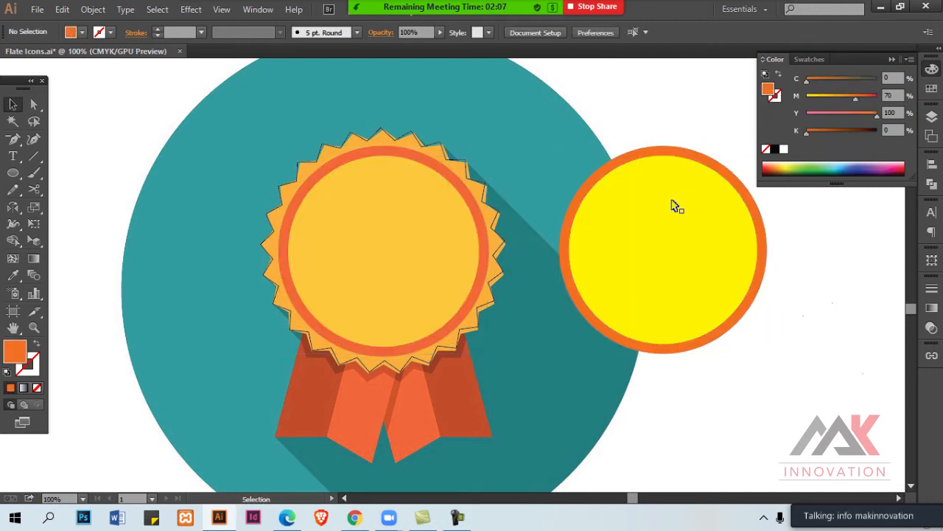
key("i")
left_click(415, 247)
key("ctrl+shift+a")
Step: Align both circles horizontally to the center of the star outline
key("v")
left_click(638, 179)
left_click(647, 155, "shift")
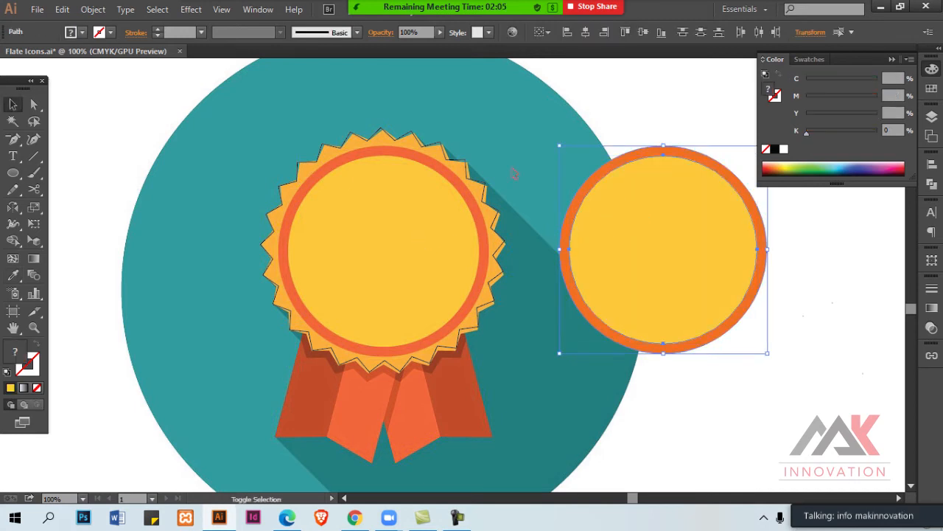
left_click(418, 148, "shift")
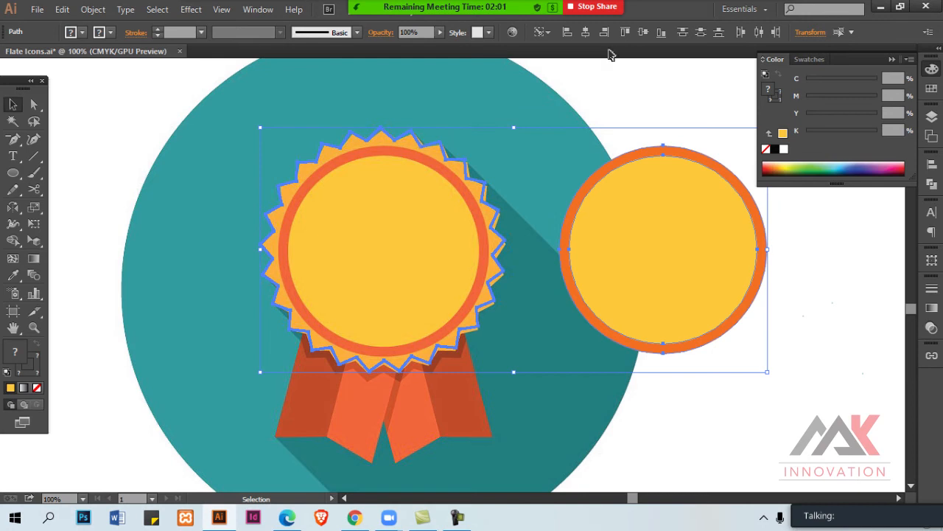
left_click(586, 32)
key("ctrl+shift+a")
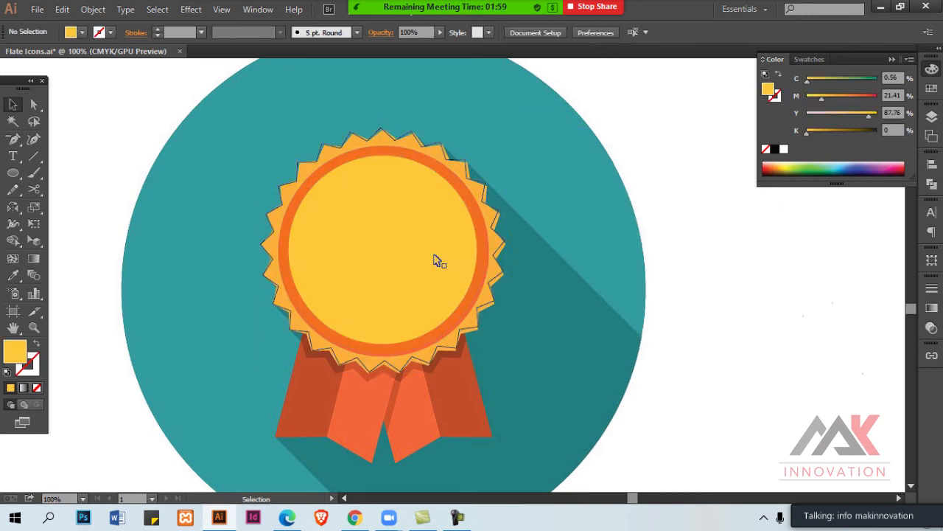
Step: Draw a closed four-point Pen shape over the reference's left light ribbon strip, extending its upper end onto the orange ring
left_click_drag(432, 242, 488, 177)
key("p")
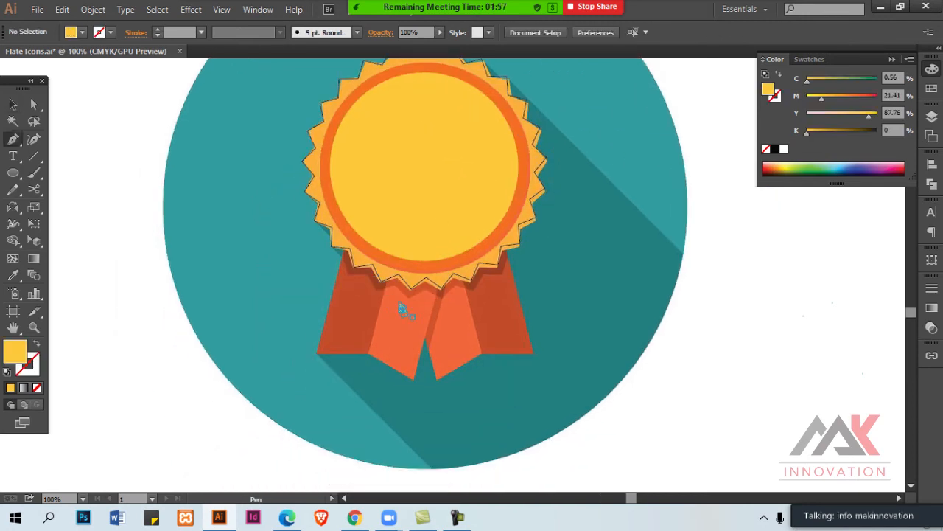
key("ctrl+plus")
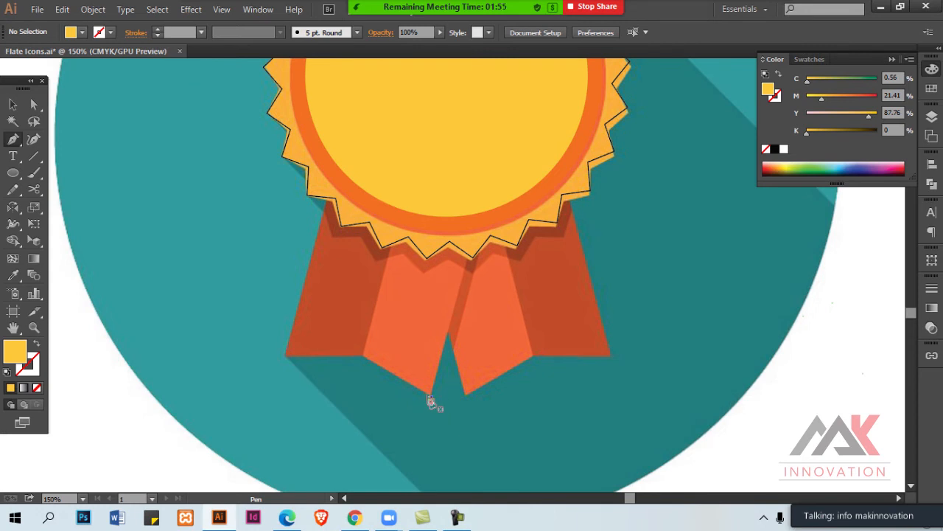
left_click(431, 396)
left_click(362, 357)
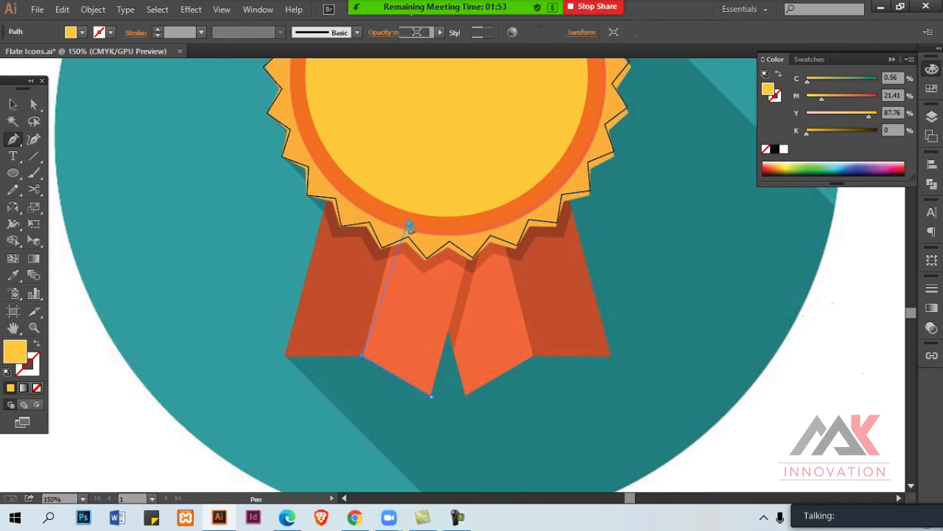
left_click(399, 208)
left_click(479, 209)
left_click(432, 397)
Step: Fill the new ribbon strip with the light orange sampled from the reference's right ribbon
key("v")
key("i")
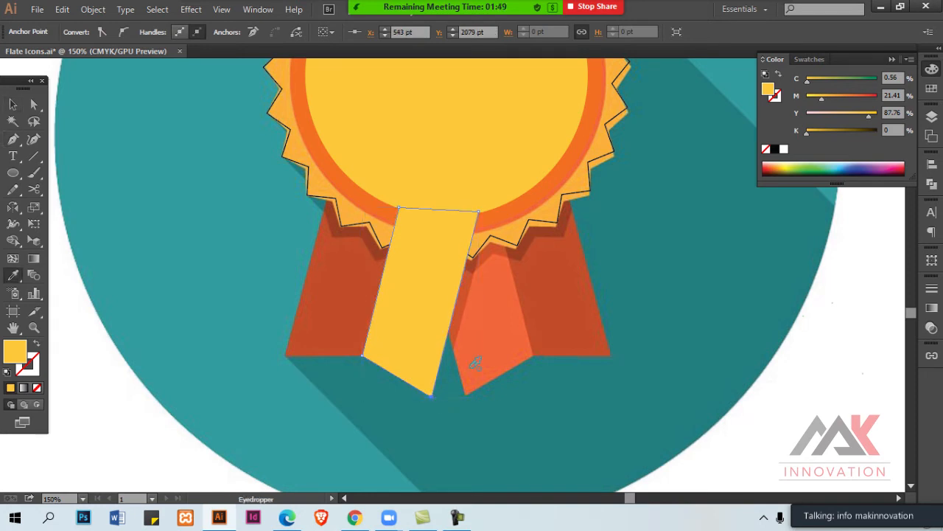
left_click(473, 365)
key("ctrl+shift+a")
key("v")
Step: Draw the outer left ribbon strip with the Pen tool and fill it with the reference's sampled dark orange
key("p")
left_click(288, 359)
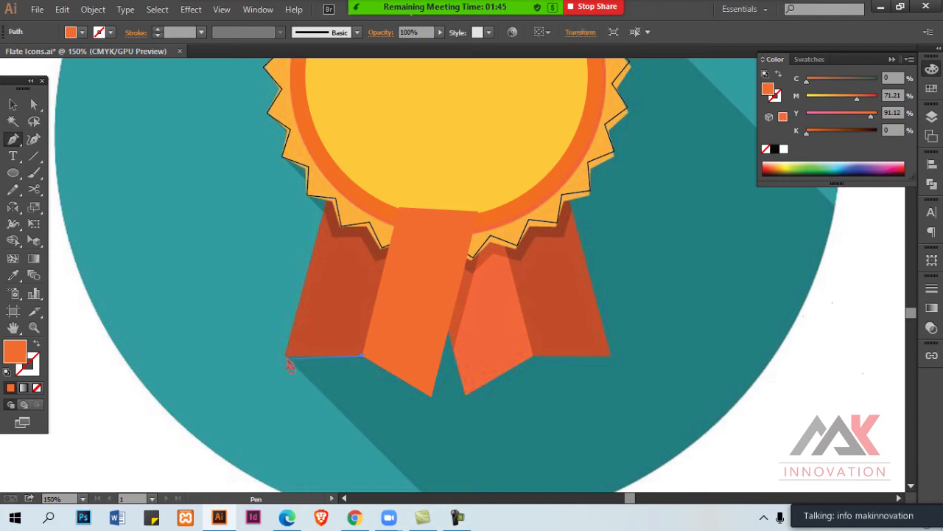
left_click(329, 196)
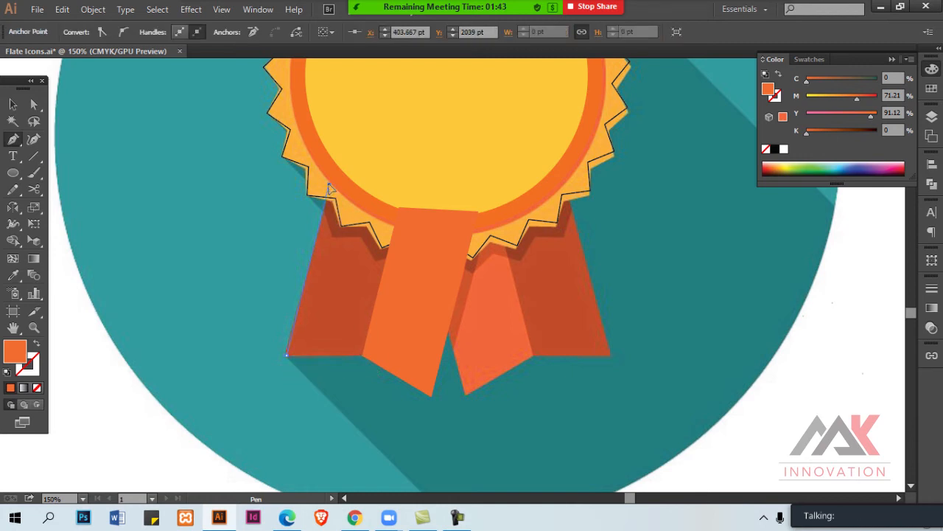
left_click(411, 231)
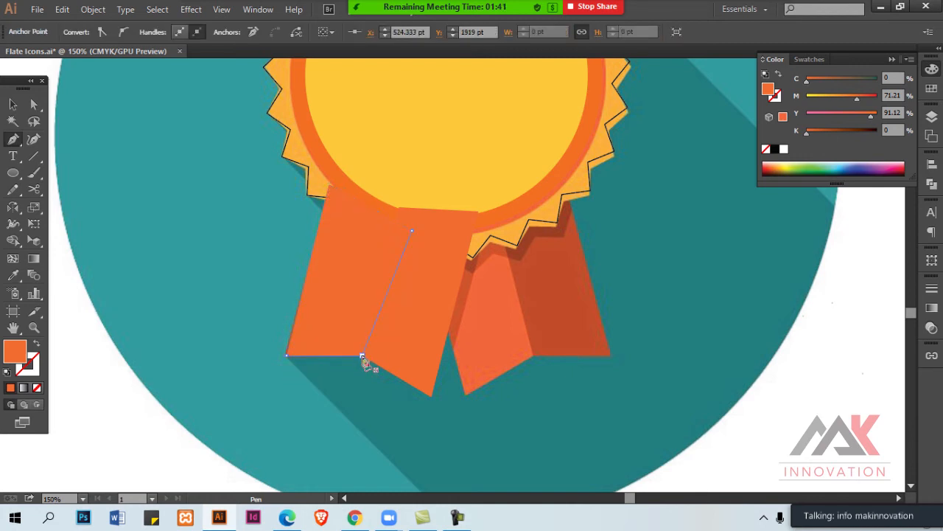
key("i")
left_click(578, 284)
key("ctrl+shift+a")
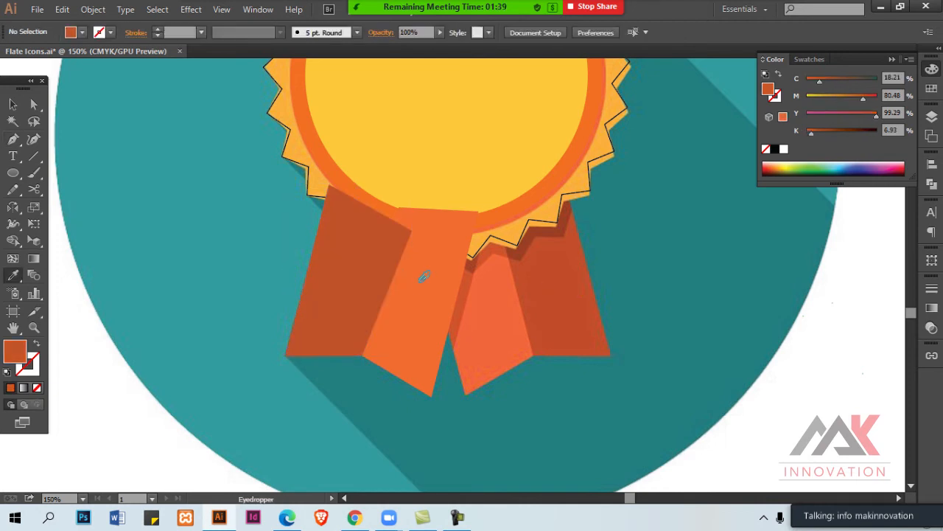
Step: Bring the light left ribbon strip in front of the dark one
key("v")
left_click(418, 282)
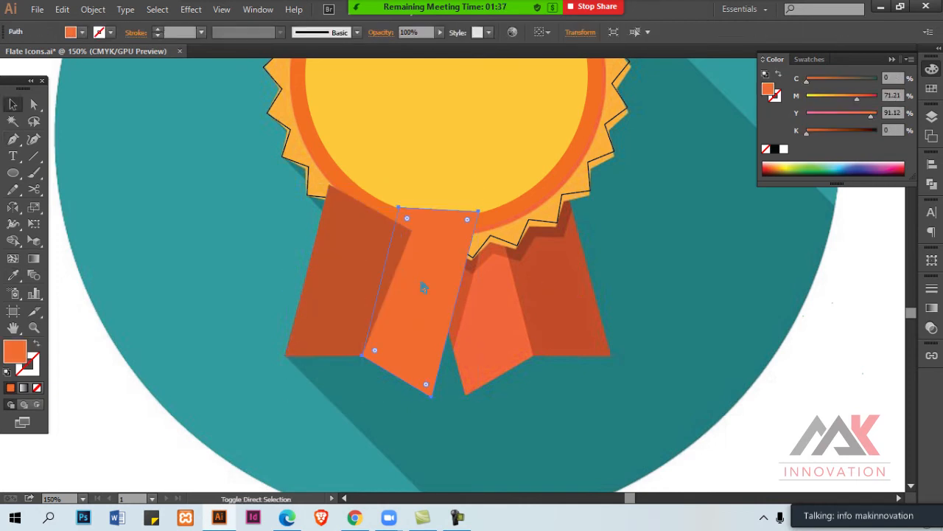
key("ctrl+shift+]")
key("ctrl+shift+a")
Step: Move the dark strip's upper inner anchor point to the light strip's edge so the two strips meet
left_click(423, 287)
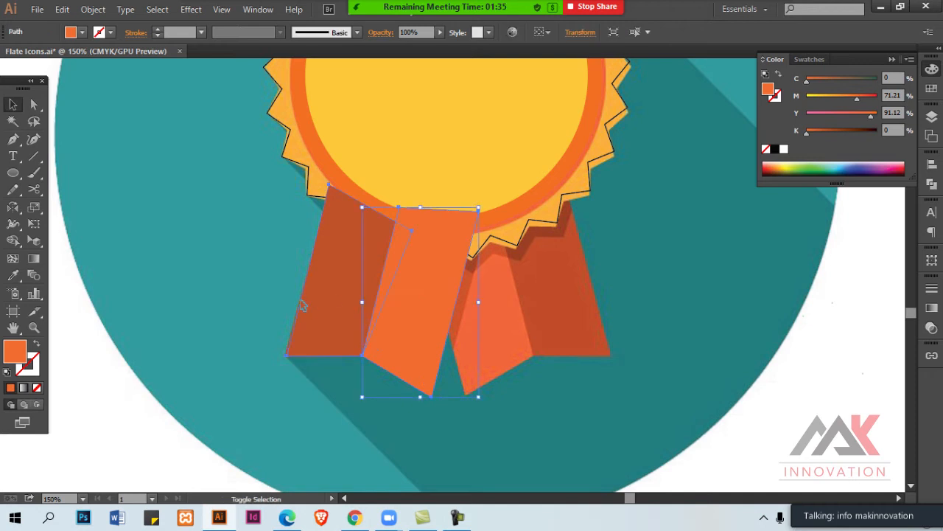
left_click(304, 305, "shift")
key("a")
left_click(404, 236)
left_click_drag(414, 234, 398, 228)
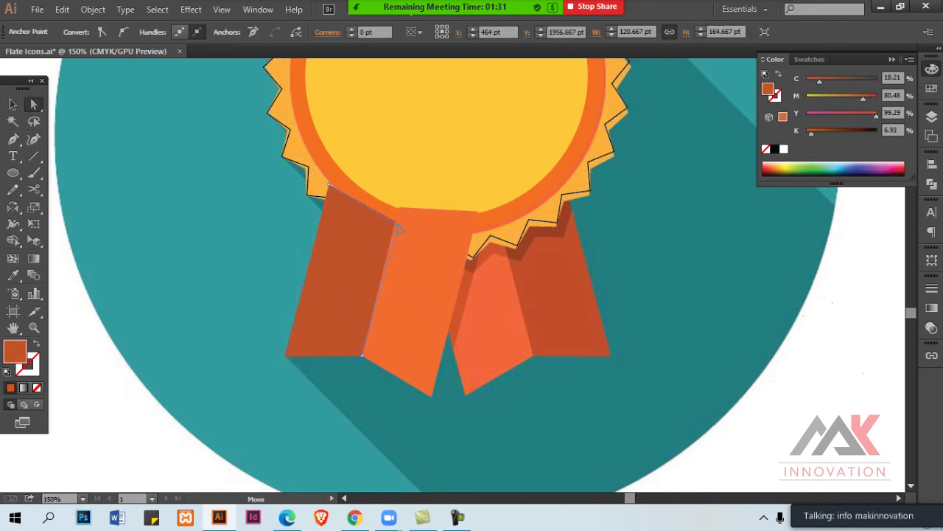
key("v")
key("ctrl+shift+a")
left_click(419, 273)
left_click(354, 273, "shift")
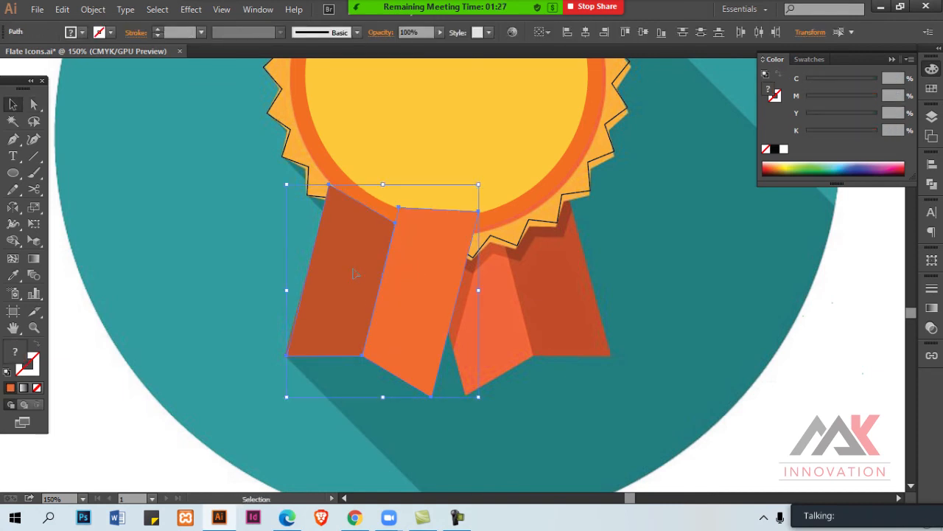
Step: Fill the star outline with the toothed edge's golden orange sampled from the reference
left_click(521, 238)
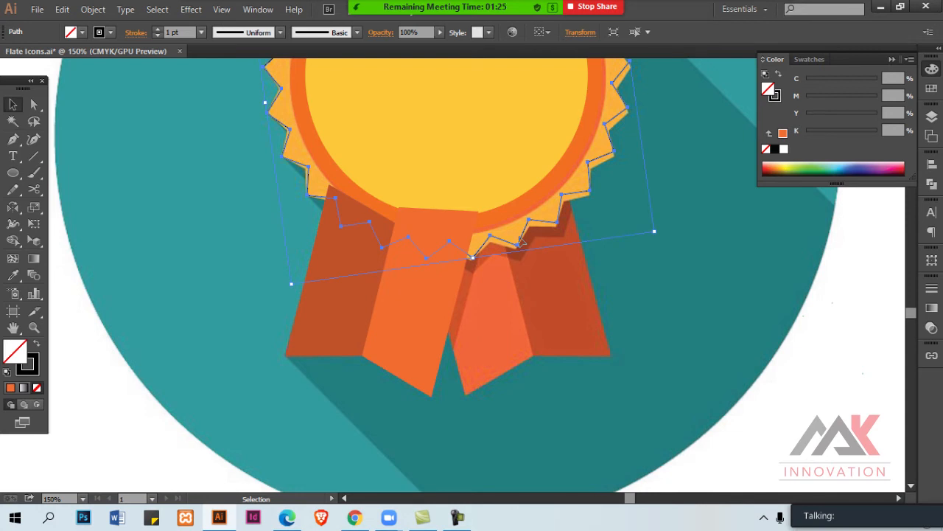
key("i")
left_click(515, 236)
key("ctrl+shift+a")
key("v")
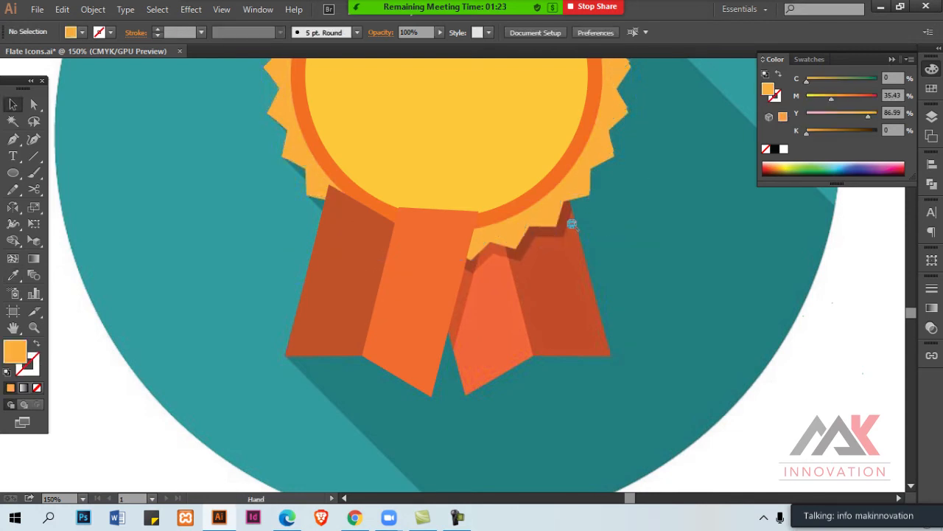
Step: Bring the star and both circles in front of the ribbon strips
key("ctrl+1")
left_click(438, 196)
key("ctrl+shift+bracketright")
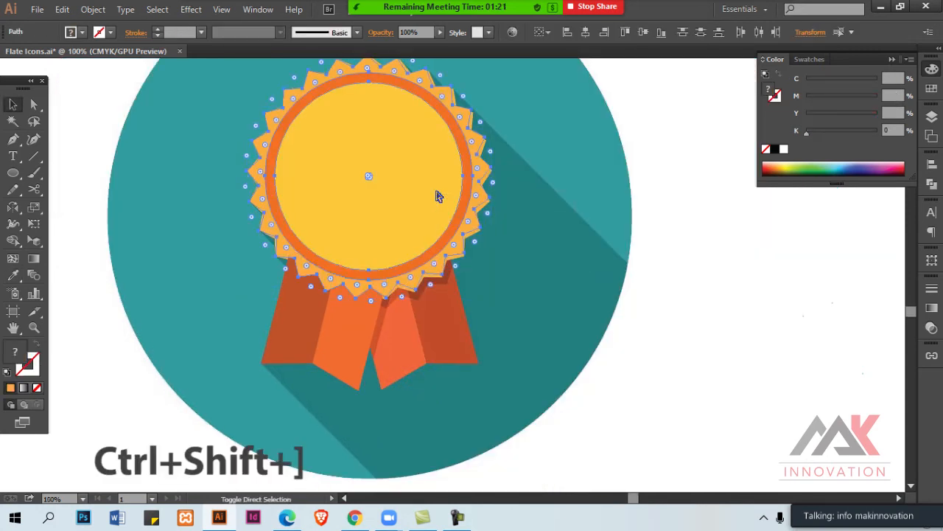
key("ctrl+shift+a")
Step: Duplicate the two left ribbon strips to the right and reflect the copy across the vertical axis
left_click(358, 314)
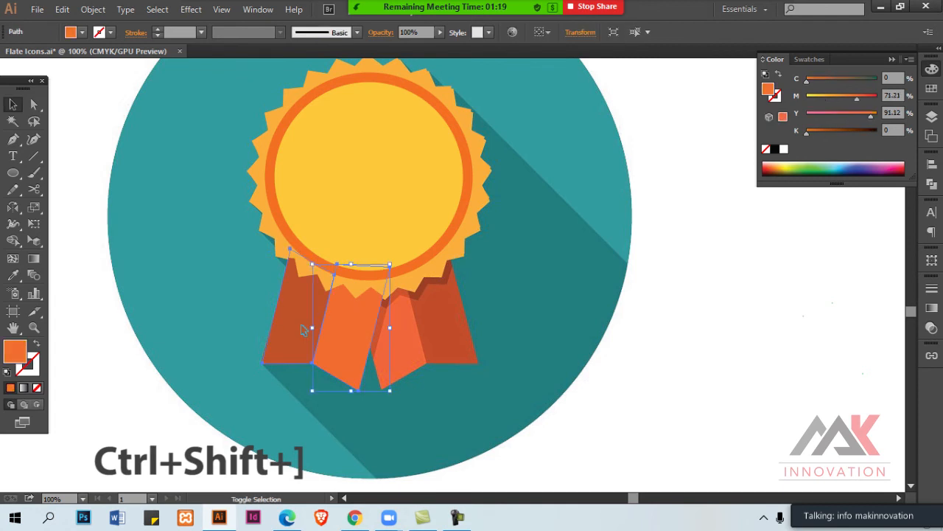
left_click_drag(414, 337, 486, 398)
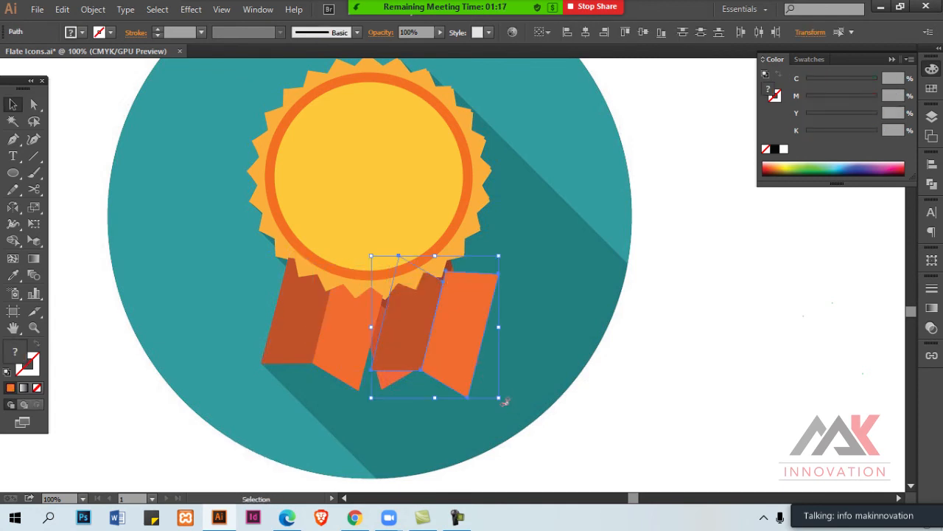
key("o")
key("Return")
key("Return")
key("v")
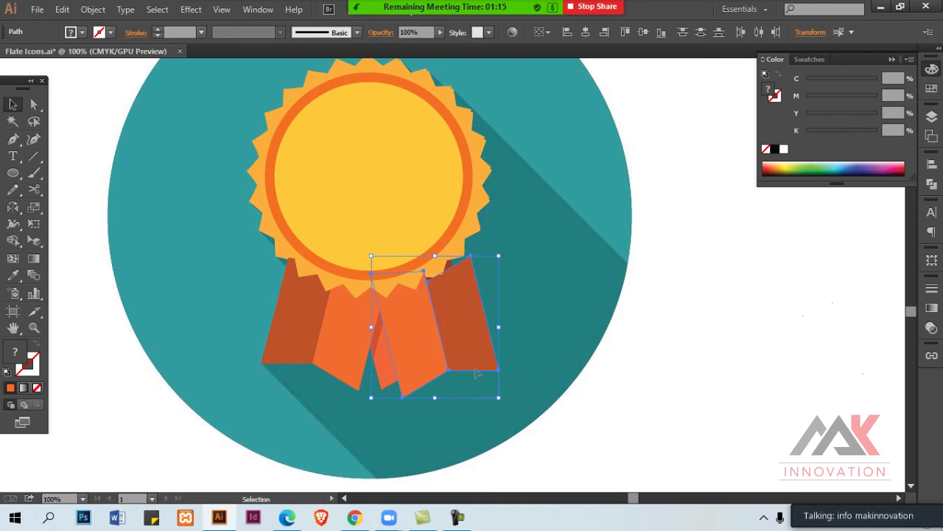
key("o")
key("Return")
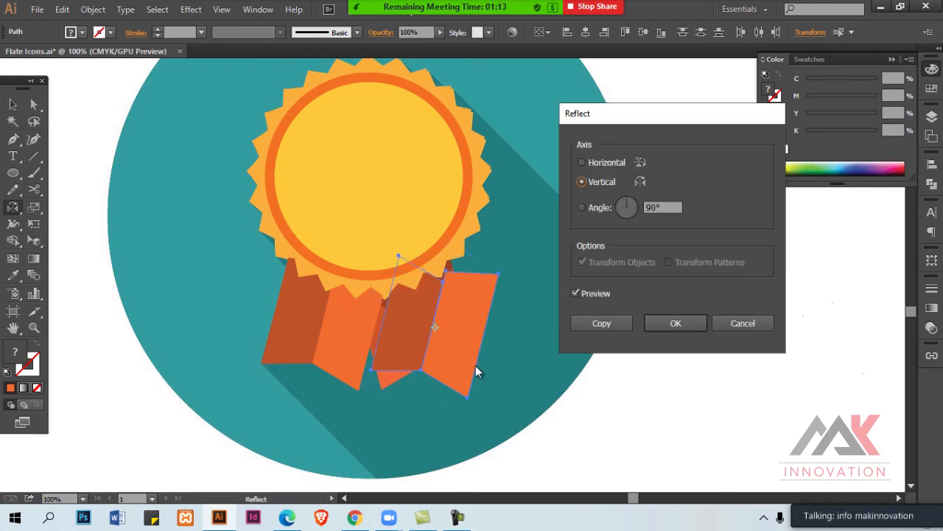
key("Return")
key("v")
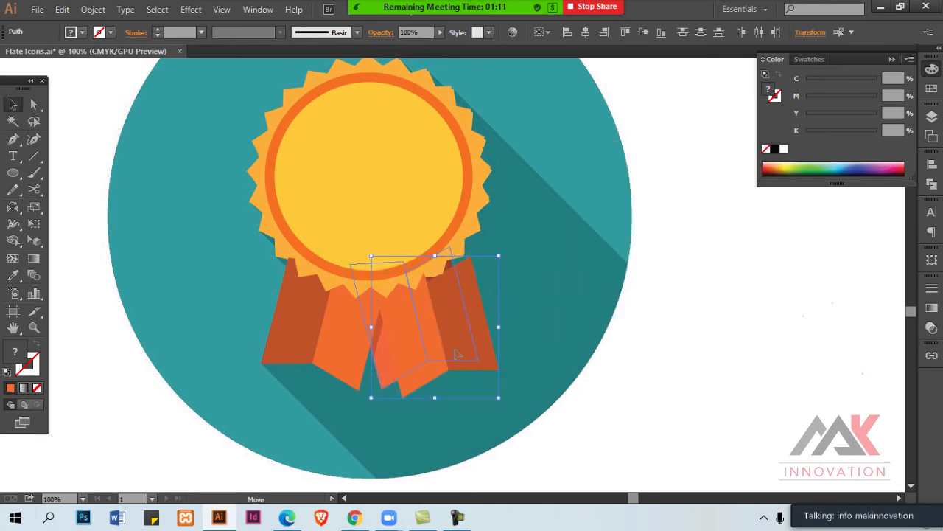
Step: Position the reflected ribbon strips over the reference's right ribbon tail
left_click_drag(456, 355, 464, 355)
left_click(457, 355, "ctrl+alt")
left_click_drag(374, 327, 460, 365)
left_click(515, 329, "ctrl")
left_click(518, 330, "ctrl")
Step: Hide the right and left ribbon strips to expose the reference's shadow beneath the star
left_click_drag(433, 236, 489, 323)
left_click(484, 310, "ctrl")
left_click_drag(455, 249, 491, 288)
key("ctrl+3")
left_click(230, 276)
left_click(309, 277, "shift")
key("ctrl+3")
Step: Duplicate the star slightly downward to match the reference shadow and fill the copy with black
left_click_drag(324, 271, 338, 352)
left_click(459, 233)
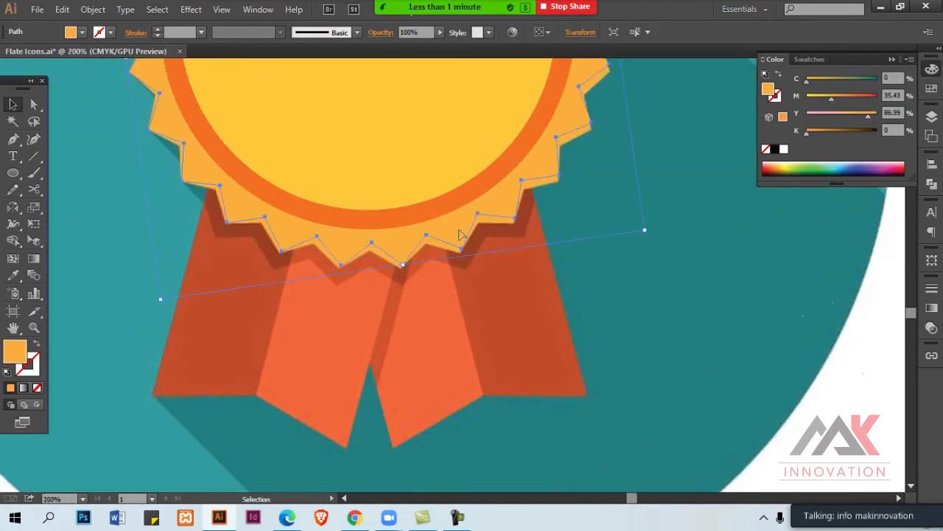
left_click_drag(457, 233, 459, 252)
left_click(774, 148)
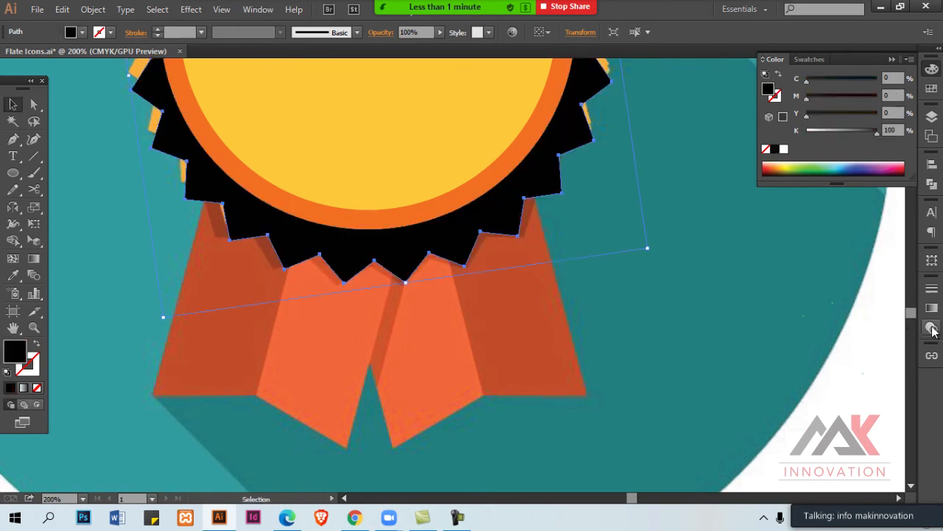
Step: Set the black star copy's blending mode to Multiply and its opacity to 25%
left_click(932, 328)
left_click(794, 296)
left_click(794, 85)
Step: Give the slightly offset copy of the light left ribbon strip the star shadow's sampled appearance
left_click(551, 288)
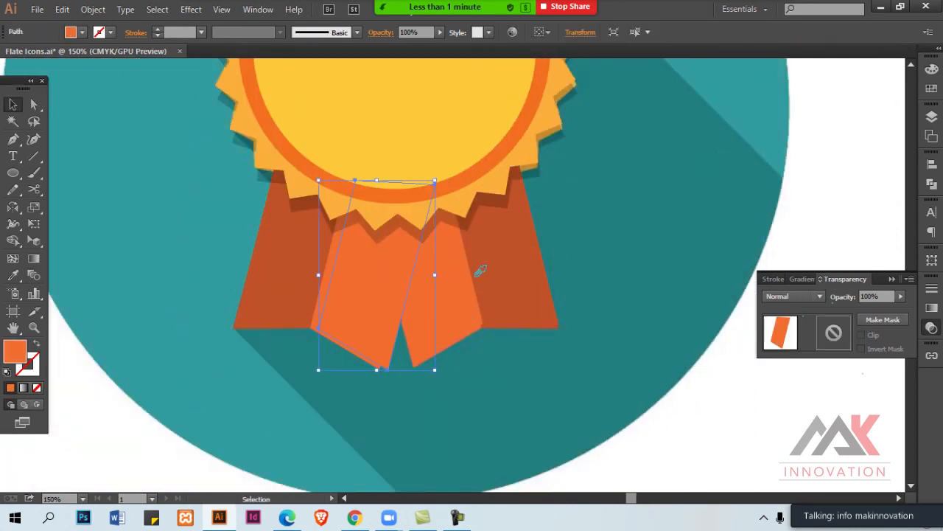
key("i")
left_click(425, 273)
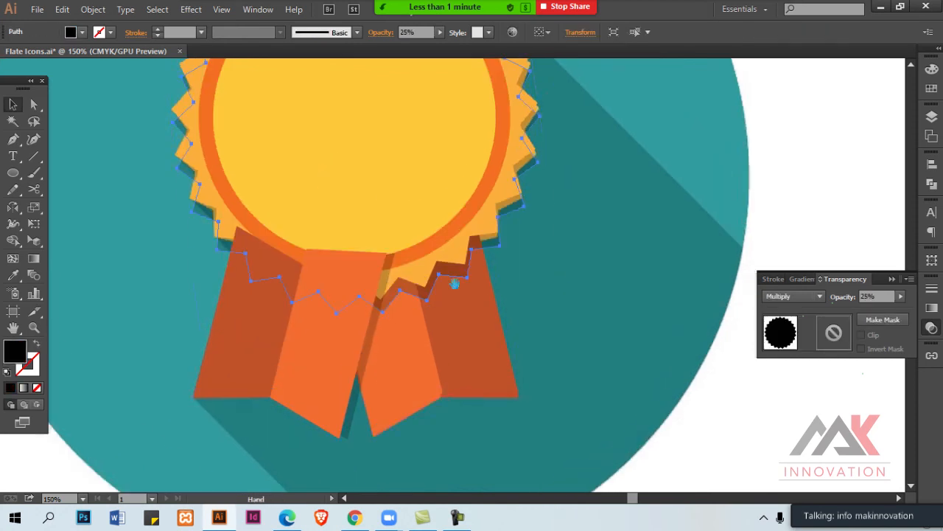
Step: Bring the star shadow, star, ring and inner circle in front of the ribbons
left_click(426, 285, "shift")
left_click(431, 248, "shift")
left_click(431, 206, "shift")
key("ctrl+shift+bracketright")
left_click(493, 288)
Step: Check the whole icon in outline view and return to preview
key("ctrl+minus")
key("ctrl+minus")
left_click_drag(681, 278, 541, 273)
key("ctrl+y")
key("ctrl+y")
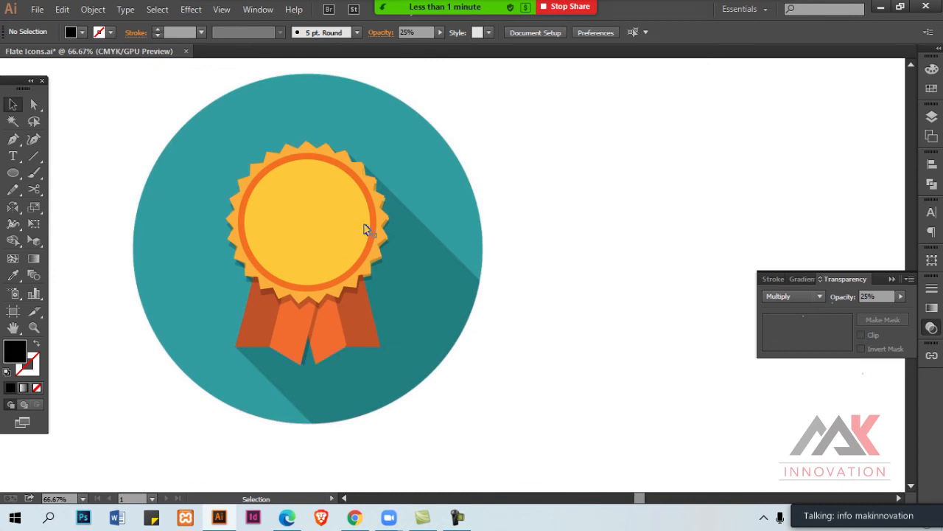
Step: Draw a black long-shadow polygon from the star's upper right to the circle's right and bottom edges, with an extra anchor moved onto the rim
key("p")
left_click(345, 152)
left_click(476, 279)
left_click(313, 423)
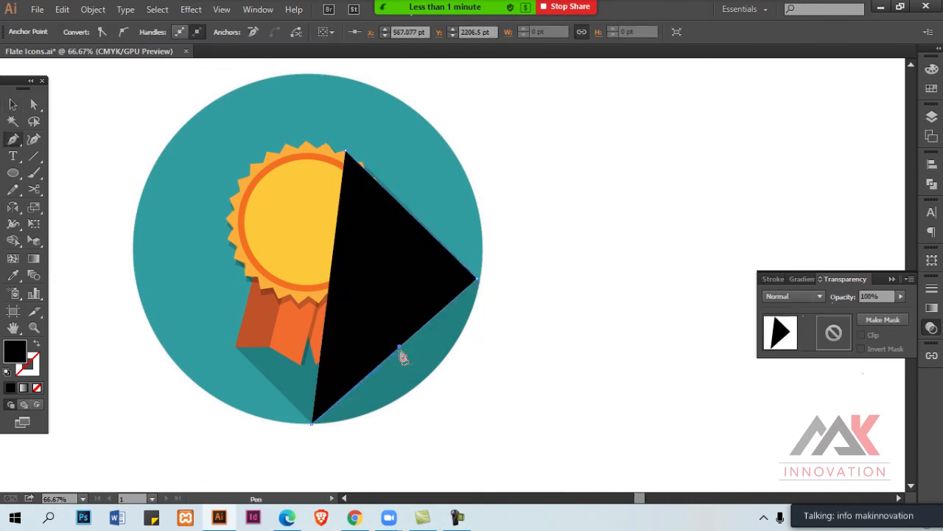
left_click(399, 349)
key("a")
left_click_drag(400, 349, 431, 378)
left_click_drag(14, 174, 87, 247)
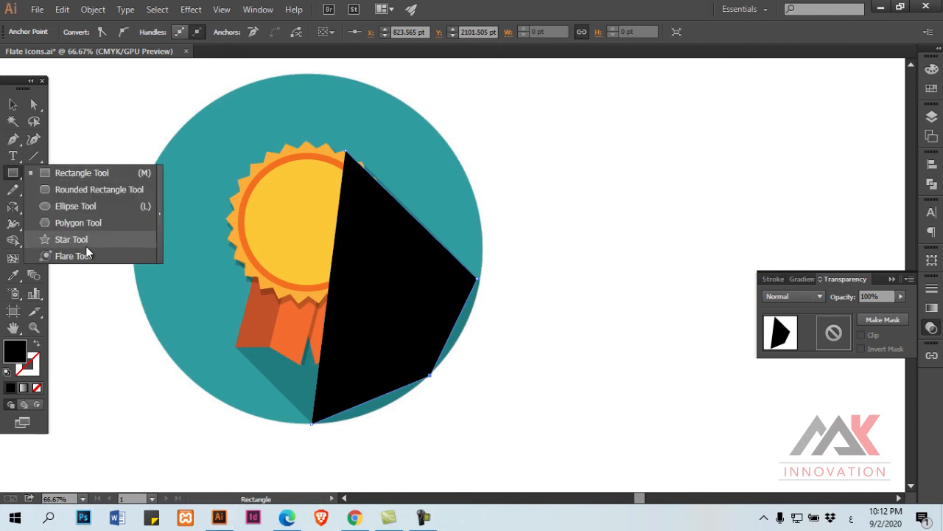
left_click(34, 123)
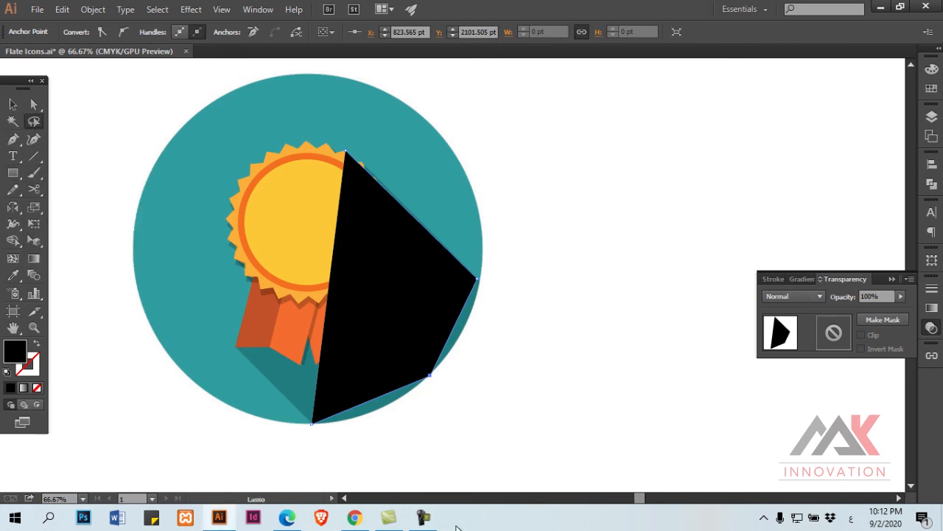
left_click(14, 121)
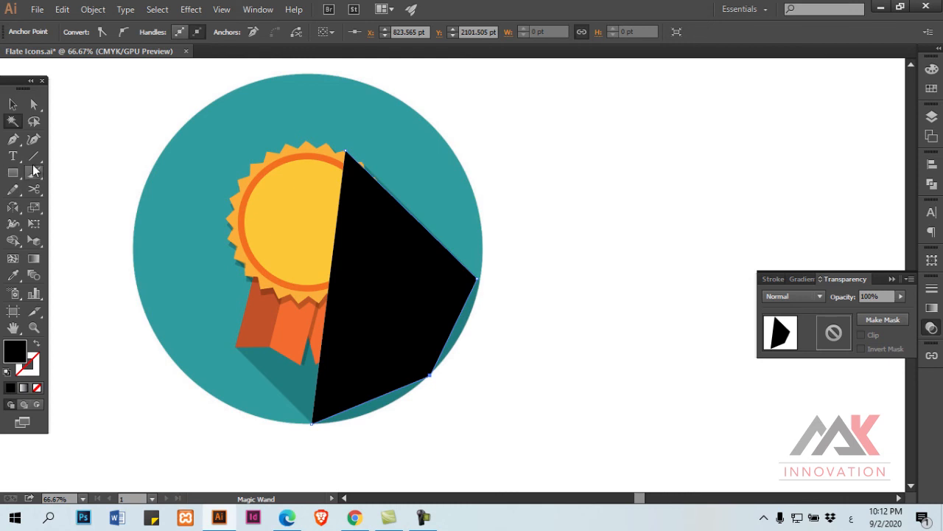
left_click(34, 141)
key("v")
key("ctrl+shift+a")
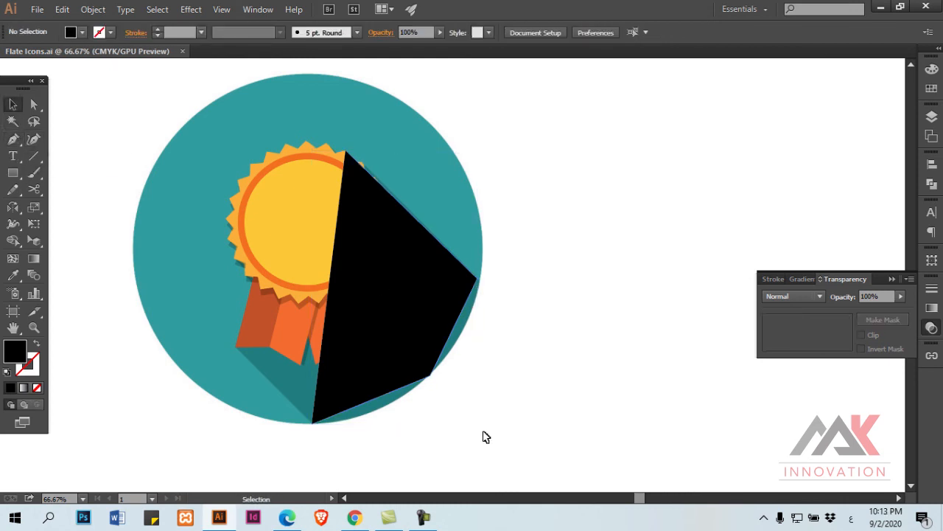
Step: Curve the long shadow's outer edge along the circle's rim, extend the path to the left ribbon's lower-left corner and close it
left_click_drag(13, 139, 96, 140)
left_click_drag(420, 395, 383, 419)
key("p")
left_click(236, 345)
left_click(344, 152)
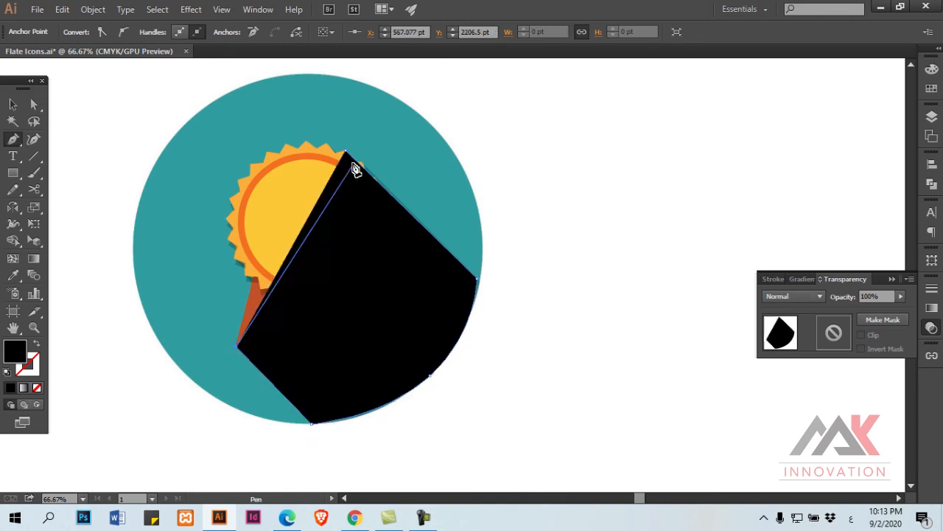
Step: Give the black long-shadow shape the star shadow's sampled appearance, Multiply at 25% opacity
key("v")
left_click_drag(374, 216, 455, 230)
key("i")
left_click(396, 208)
key("v")
key("i")
left_click(298, 299)
key("v")
key("ctrl+shift+a")
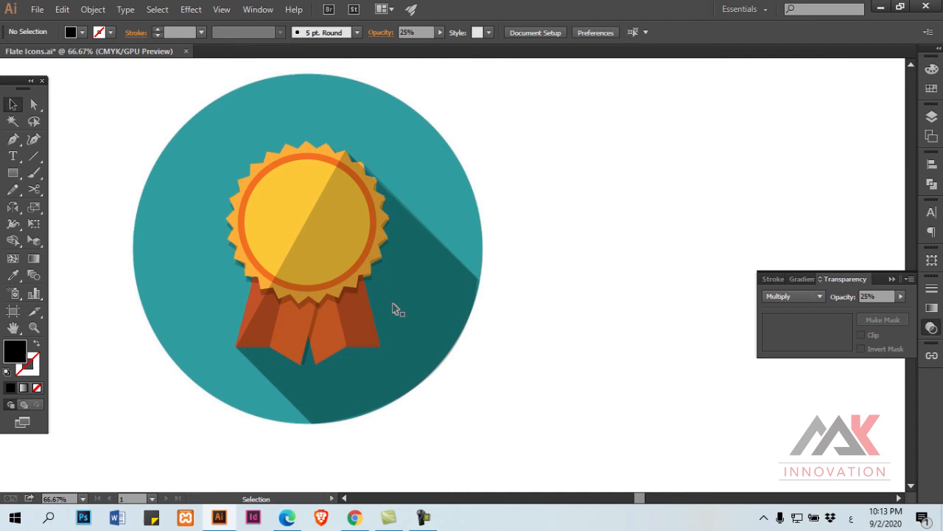
Step: Arrange the long shadow behind the star badge and the ribbons
left_click_drag(265, 208, 427, 276)
left_click(427, 275)
key("ctrl+[")
left_click_drag(140, 116, 600, 455)
key("ctrl+g")
left_click(600, 454)
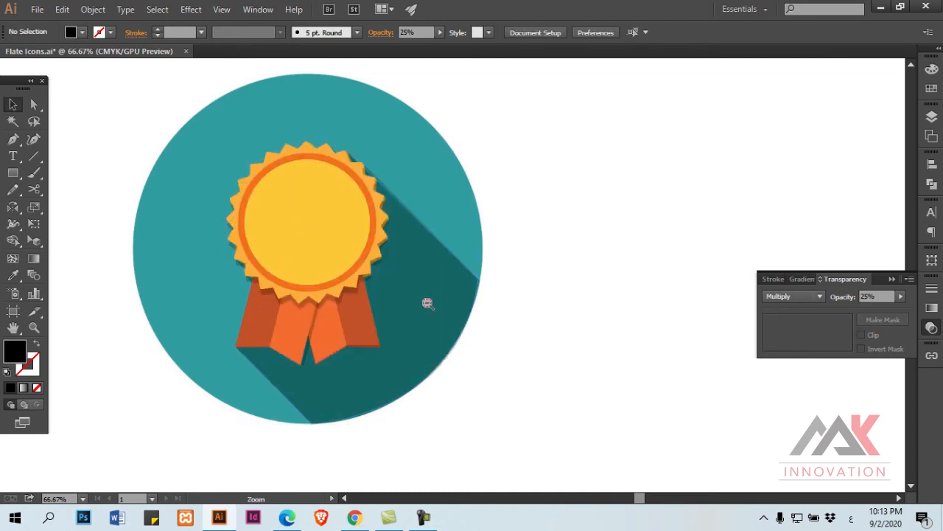
Step: Draw a circle the size of the reference's round background, position it over the reference and fill it with the sampled teal
left_click(346, 257, "ctrl+alt")
left_click(14, 172)
left_click_drag(14, 172, 67, 205)
left_click_drag(289, 141, 553, 313)
key("v")
left_click_drag(384, 286, 570, 286)
key("i")
left_click(449, 149)
key("v")
Step: Center the teal circle with the badge, shift it down to cover the reference circle and send it to the back
left_click(446, 248, "shift")
left_click(446, 249)
left_click(585, 32)
left_click(650, 30)
left_click_drag(507, 219, 508, 240)
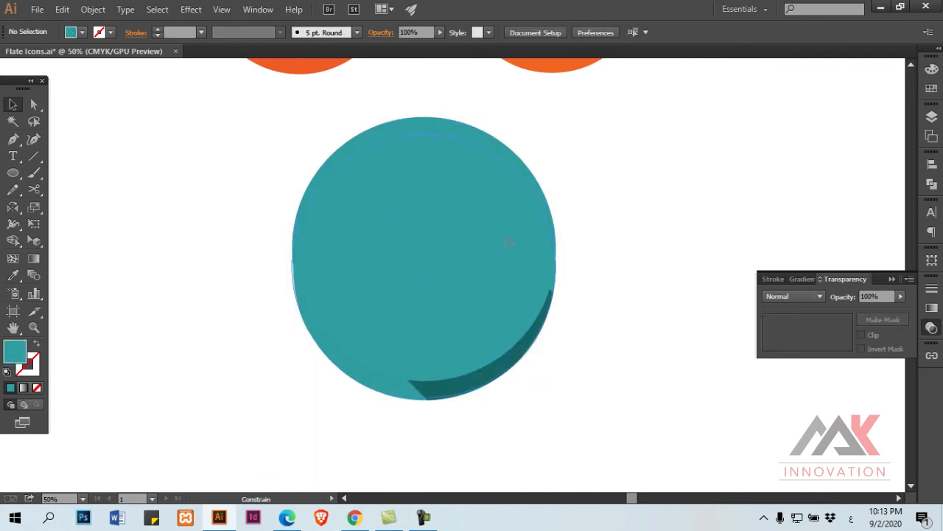
key("ctrl+shift+[")
Step: Move the whole traced icon to the right of the reference and check it in outline view
left_click_drag(244, 120, 623, 421)
left_click_drag(450, 277, 380, 262)
left_click_drag(380, 262, 555, 264)
left_click(729, 192)
key("ctrl+y")
key("ctrl+y")
key("ctrl+minus")
key("ctrl+plus")
key("ctrl+plus")
Step: Pull the long shadow's outer anchor points beyond the teal circle's lower-right rim
double_click(582, 295)
key("a")
left_click_drag(652, 241, 622, 286)
left_click_drag(483, 384, 475, 407)
key("v")
key("Escape")
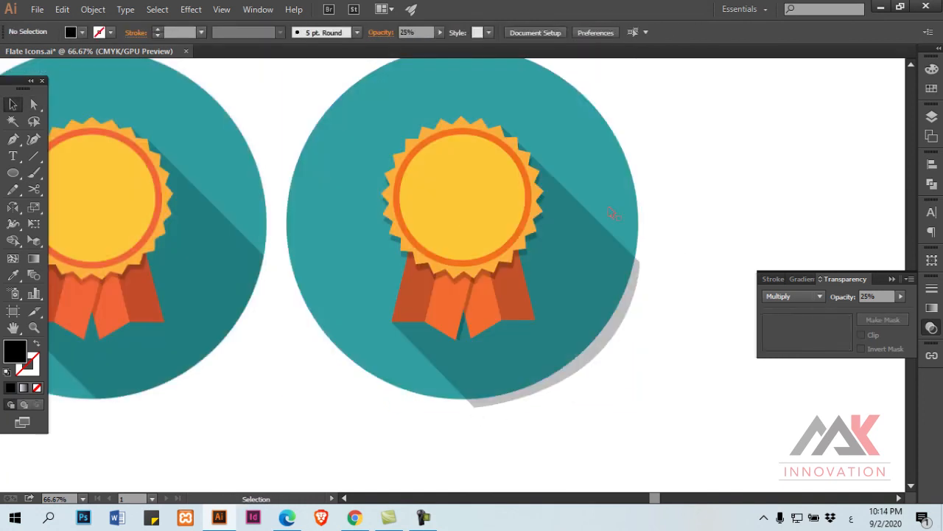
Step: Copy the teal circle in place using a horizontal and vertical move of 0
left_click(612, 213)
key("Return")
type("0")
key("Tab")
type("0")
key("Tab")
left_click(228, 354)
Step: Trim the long shadow to the circle's outline by intersecting it with the copied circle
left_click(629, 295, "shift")
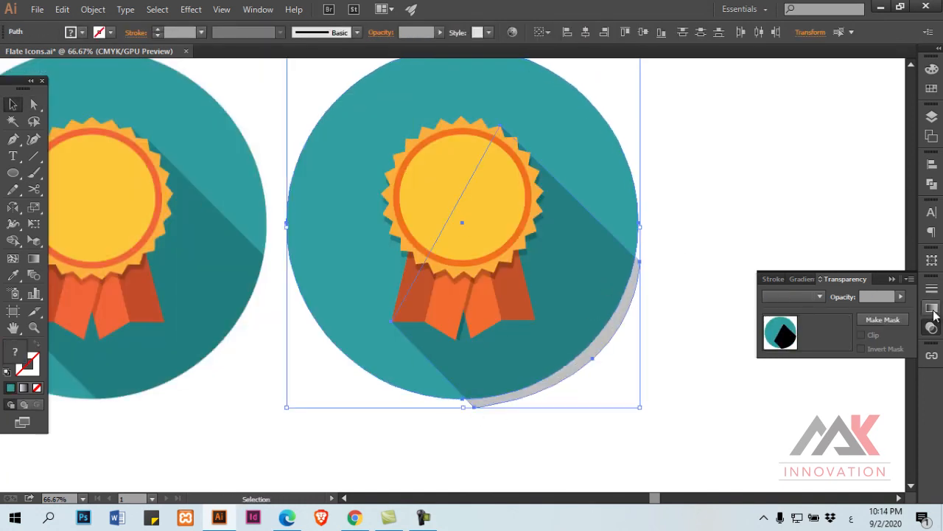
left_click(931, 184)
left_click(663, 247)
left_click(638, 285)
left_click(615, 218, "shift")
left_click(822, 186)
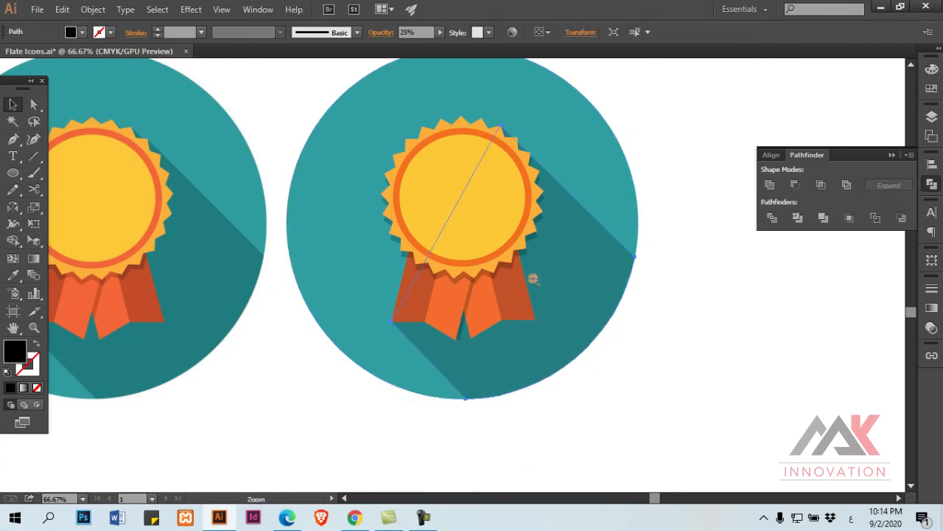
Step: Deselect everything, view the finished icon beside the reference and save the document
left_click(534, 280, "ctrl+alt")
left_click(579, 309)
scroll(487, 284, "left", 2)
left_click(853, 517)
scroll(516, 295, "up", 1)
scroll(516, 295, "left", 1)
key("ctrl+s")
mouse_move(365, 524)
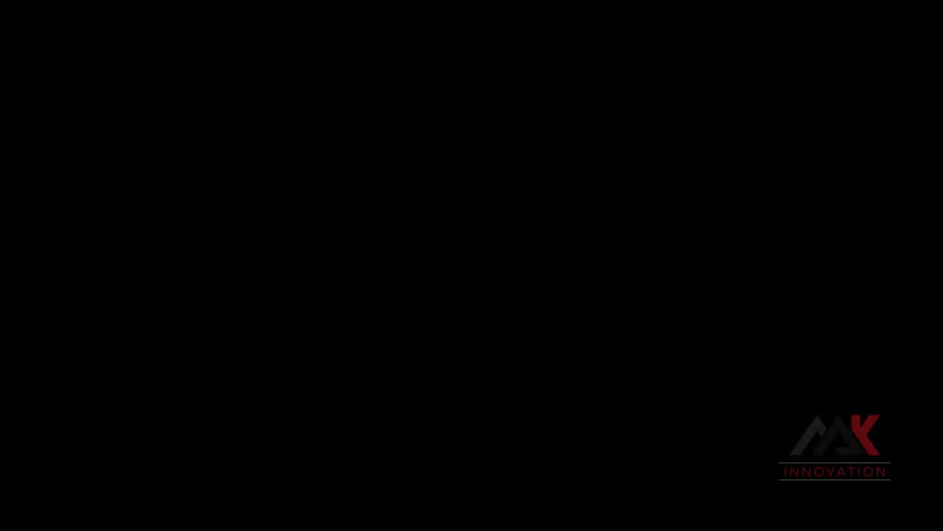